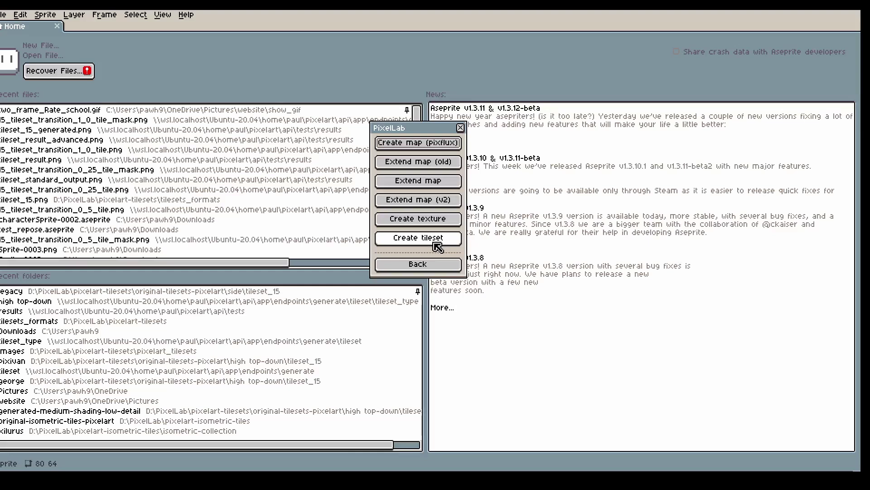
Generate a 16x16 tileset with grass as the inner and sand as the outer description, and delete the variant in frame 2.
{"action": "left_click", "coordinate": [435, 245]}
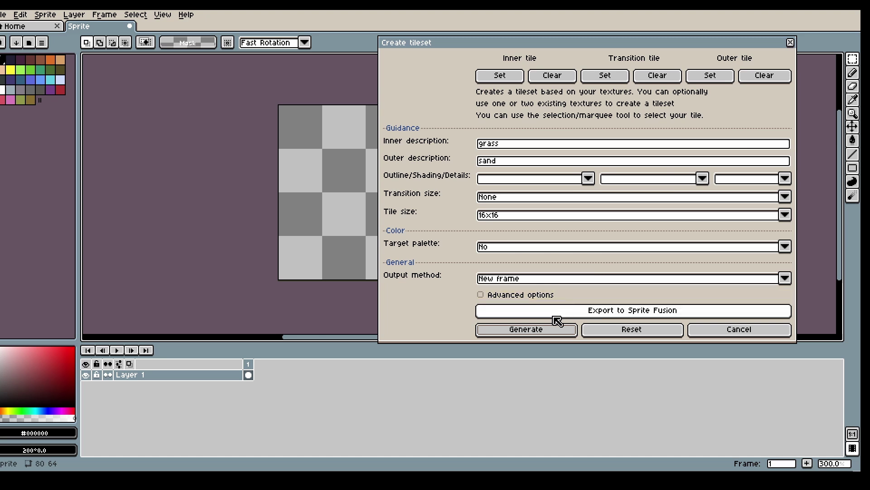
{"action": "left_click", "coordinate": [531, 333]}
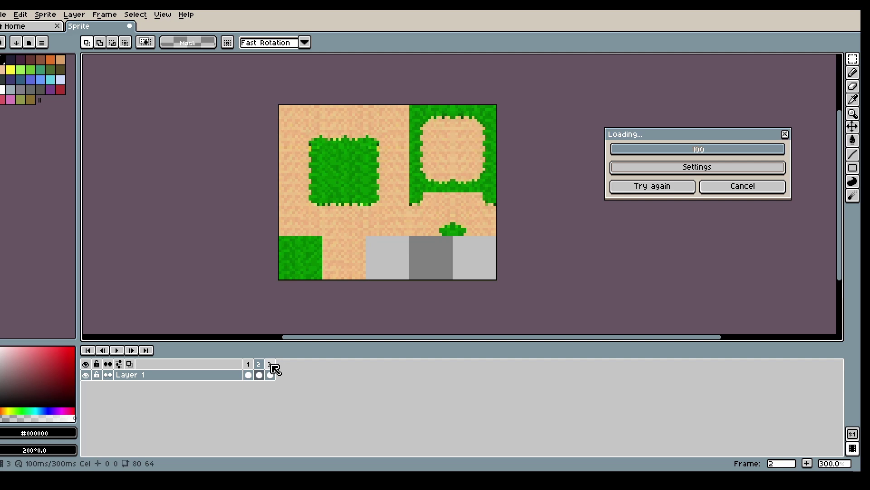
{"action": "left_click", "coordinate": [259, 374]}
{"action": "left_click", "coordinate": [272, 364]}
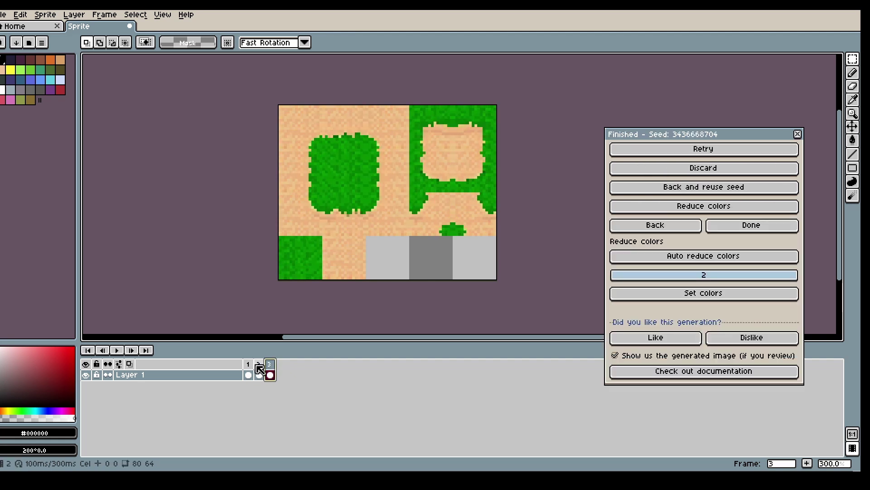
{"action": "key", "text": "alt+c"}
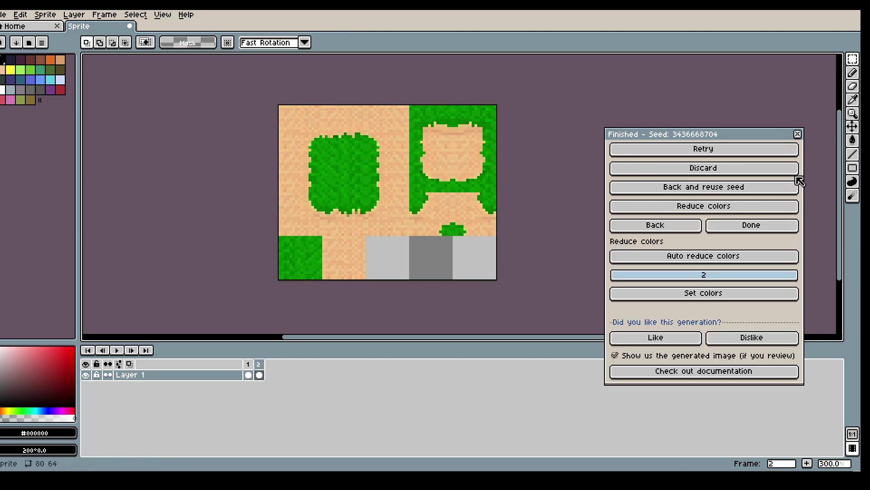
{"action": "left_click", "coordinate": [655, 225]}
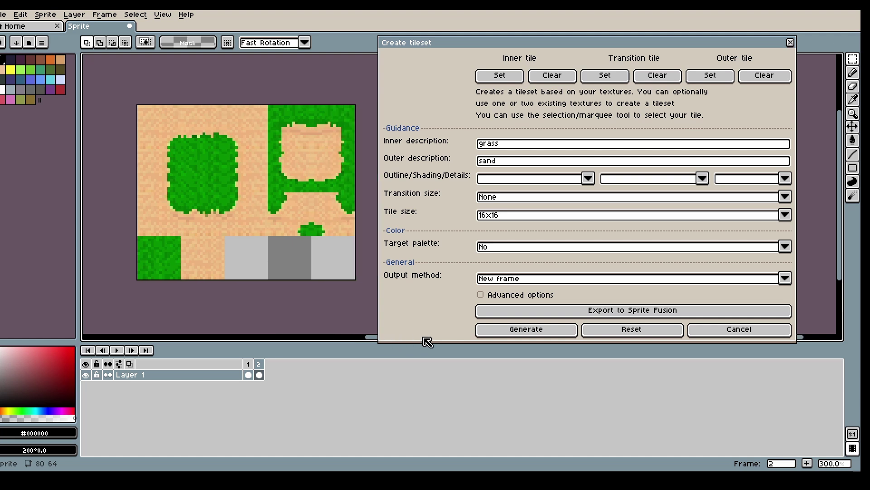
Select the 16x16 plain sand tile in the bottom row and set it as the inner tile.
{"action": "key", "text": "m"}
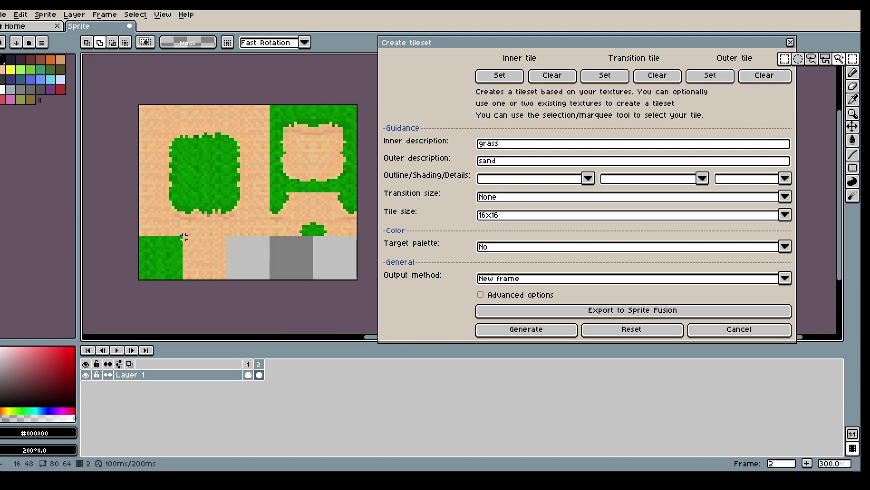
{"action": "left_click_drag", "start_coordinate": [186, 239], "coordinate": [225, 277]}
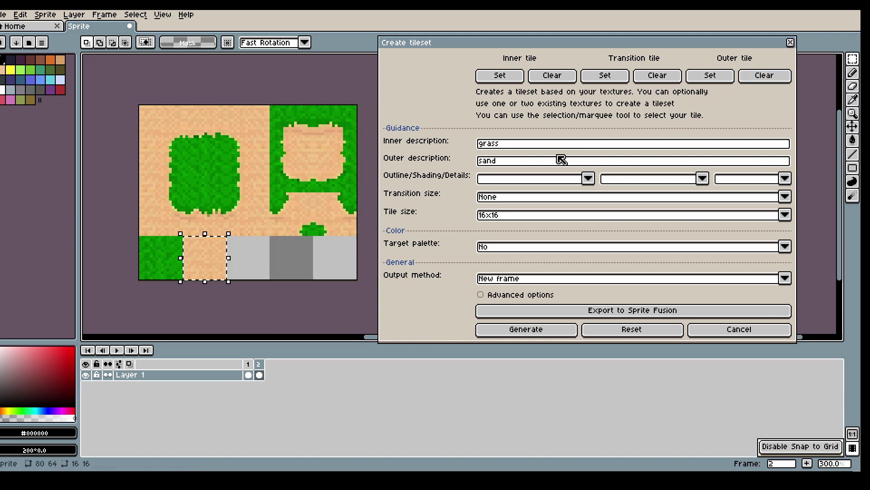
{"action": "left_click", "coordinate": [519, 145]}
{"action": "left_click", "coordinate": [510, 77]}
Set the inner description to sand and the outer description to ocean, and generate the tileset.
{"action": "left_click", "coordinate": [512, 207]}
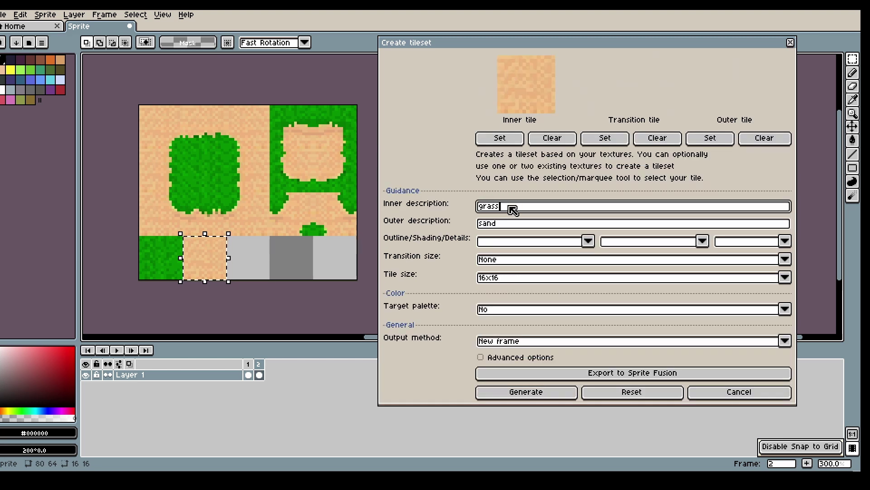
{"action": "type", "text": "sand"}
{"action": "key", "text": "Tab"}
{"action": "type", "text": "ocean"}
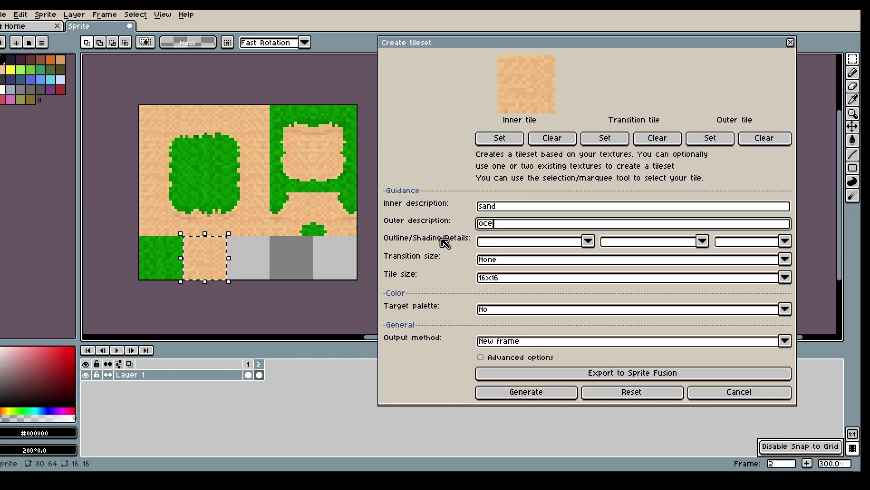
{"action": "left_click", "coordinate": [527, 394]}
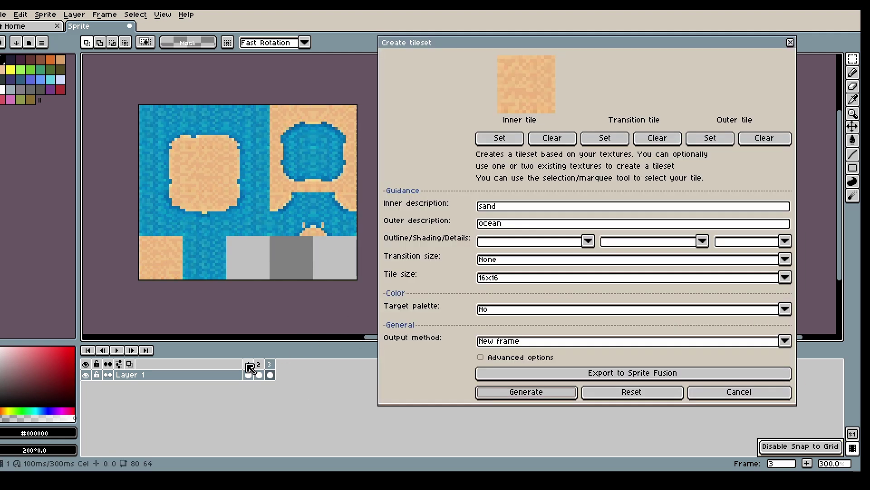
Select the 16x16 plain grass tile in frame 2 and set it as the inner tile.
{"action": "left_click", "coordinate": [248, 364]}
{"action": "left_click", "coordinate": [258, 364]}
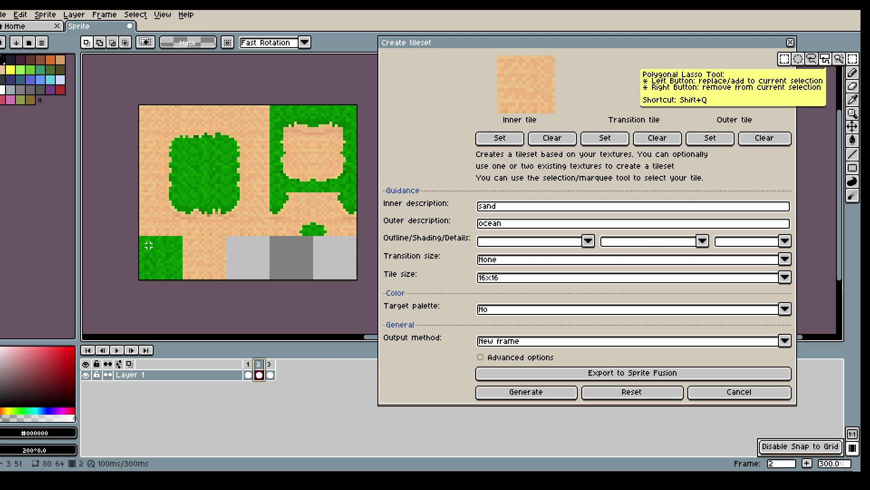
{"action": "left_click_drag", "start_coordinate": [141, 237], "coordinate": [184, 279]}
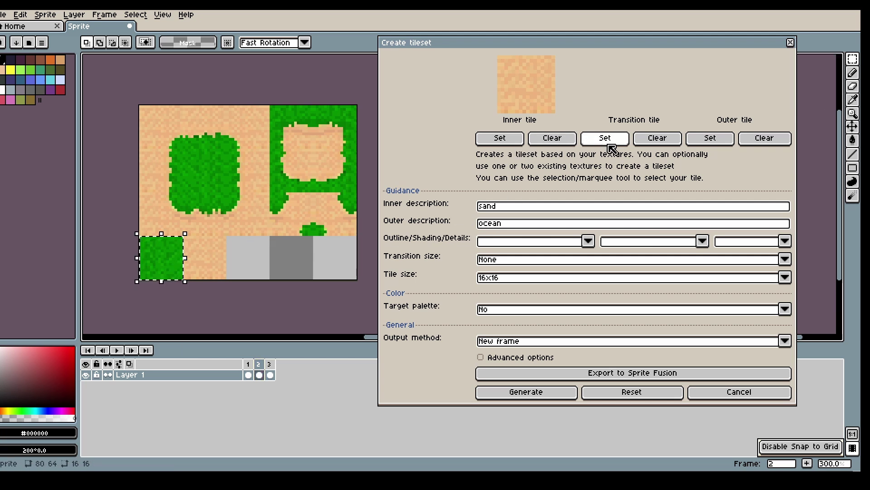
{"action": "left_click", "coordinate": [501, 138]}
Set the inner description to grass and the outer description to dirt road, generate the tileset, and return to the tileset settings.
{"action": "left_click", "coordinate": [509, 205]}
{"action": "type", "text": "g"}
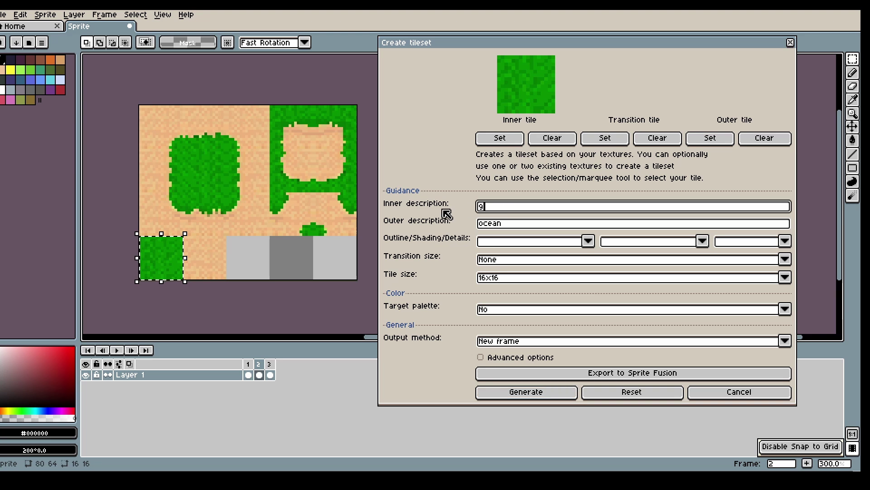
{"action": "type", "text": "rass"}
{"action": "key", "text": "Tab"}
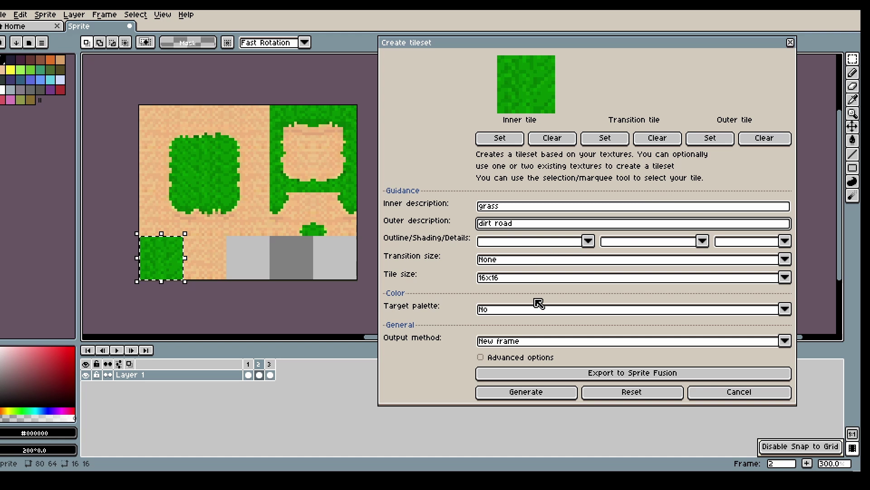
{"action": "left_click", "coordinate": [526, 393]}
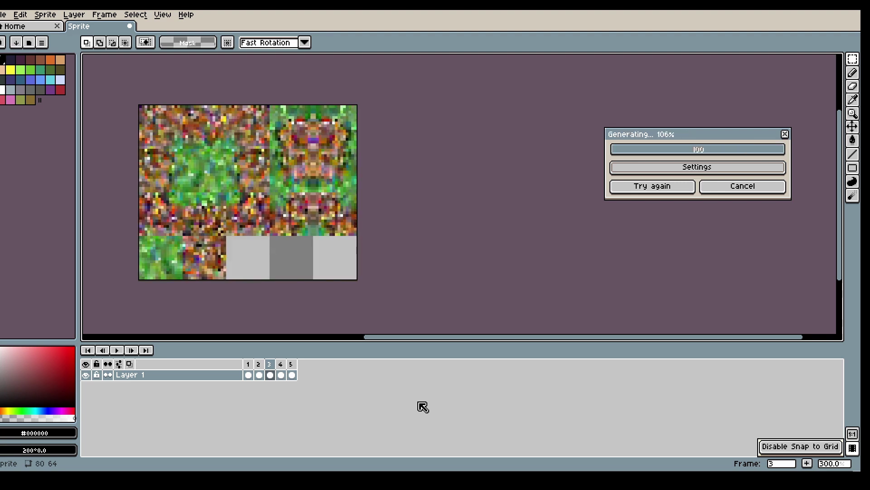
{"action": "left_click", "coordinate": [281, 375]}
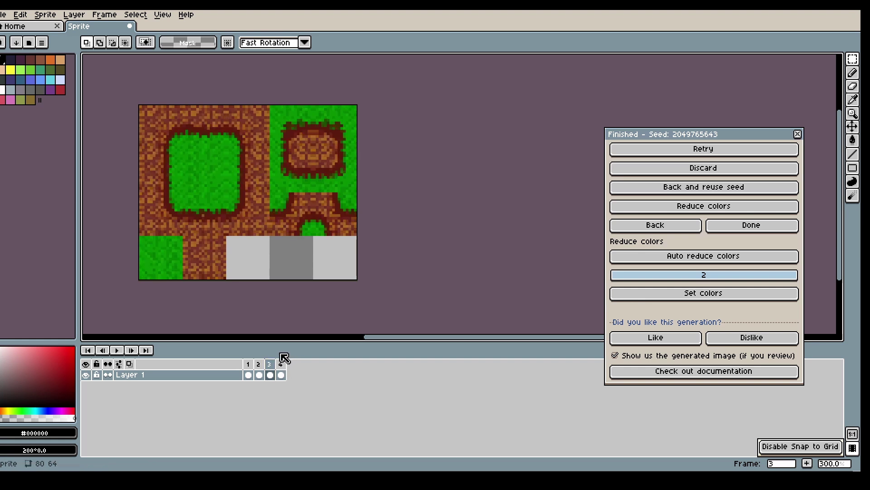
{"action": "left_click", "coordinate": [643, 226]}
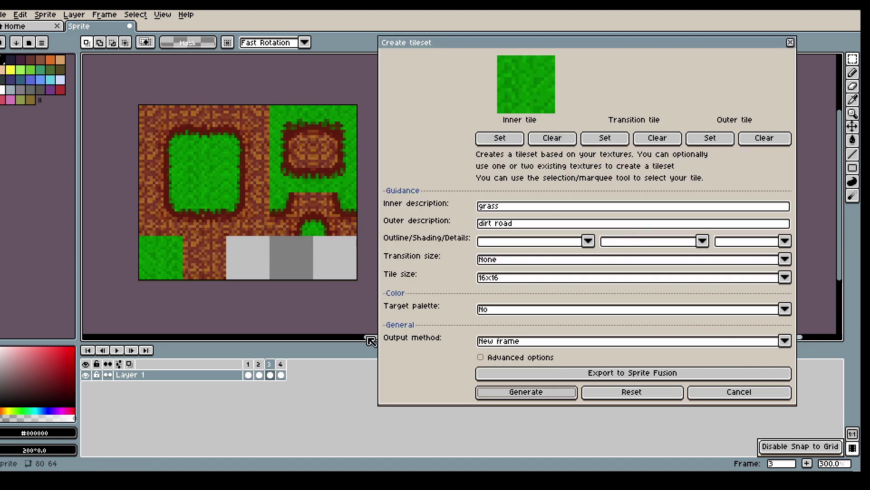
Check the generated grass, sand and ocean frames and set the transition size to Roughly 0.25 tiles.
{"action": "left_click_drag", "start_coordinate": [371, 341], "coordinate": [398, 340]}
{"action": "left_click", "coordinate": [255, 365]}
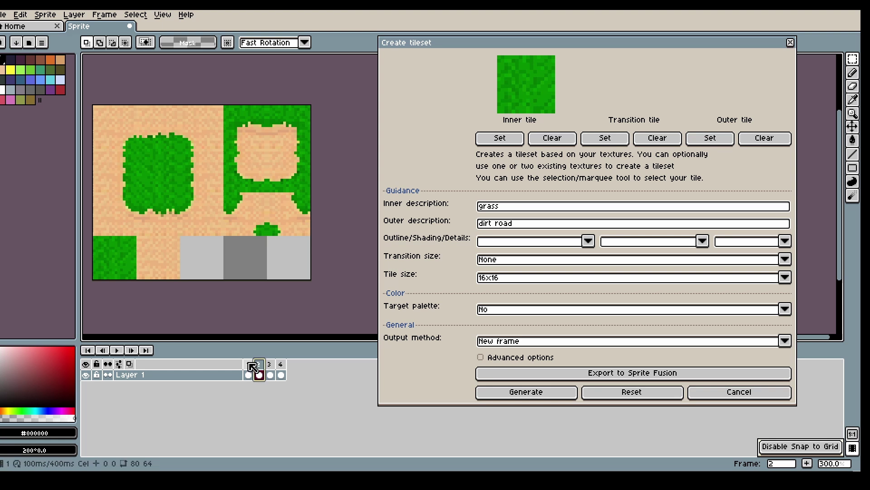
{"action": "left_click", "coordinate": [280, 364]}
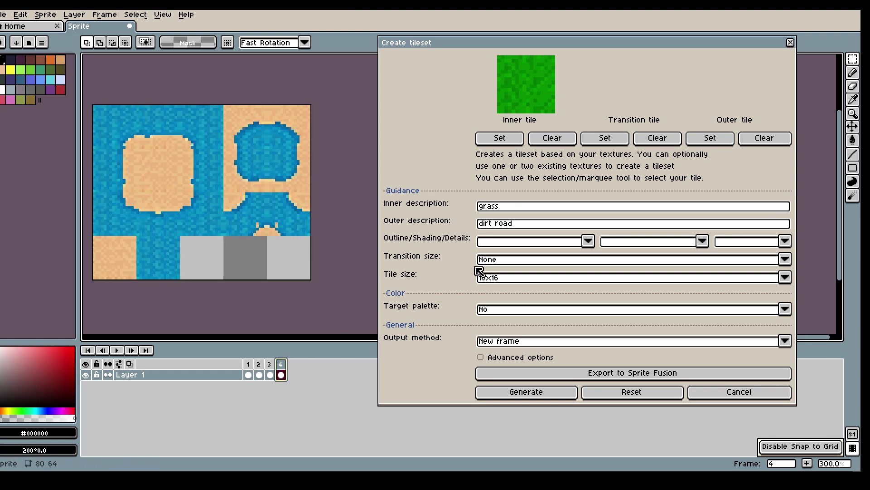
{"action": "left_click", "coordinate": [508, 262]}
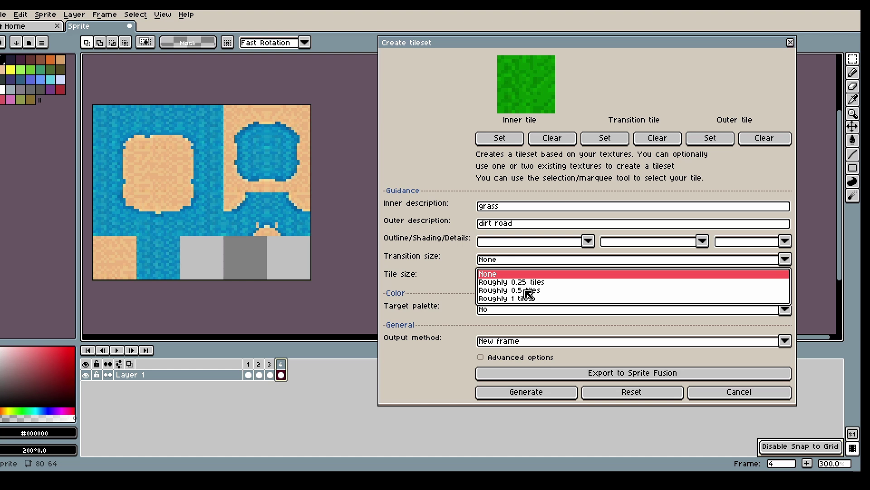
{"action": "left_click", "coordinate": [259, 365]}
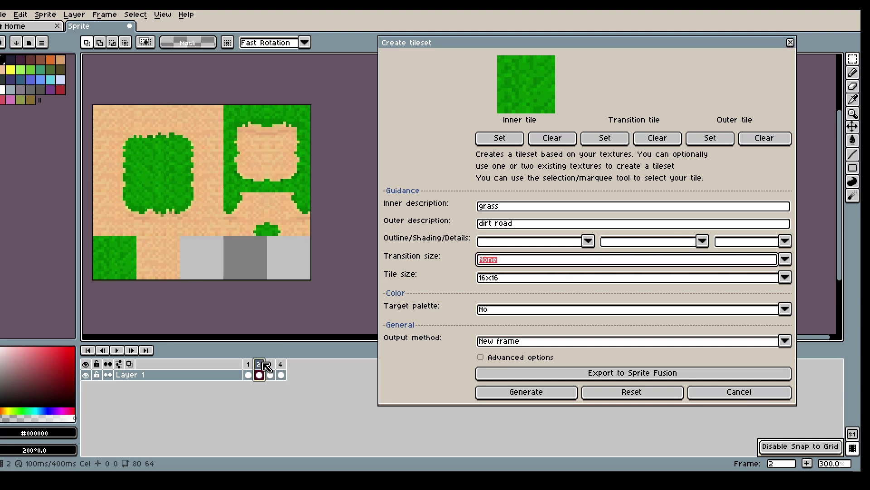
{"action": "left_click", "coordinate": [497, 262]}
{"action": "left_click", "coordinate": [500, 282]}
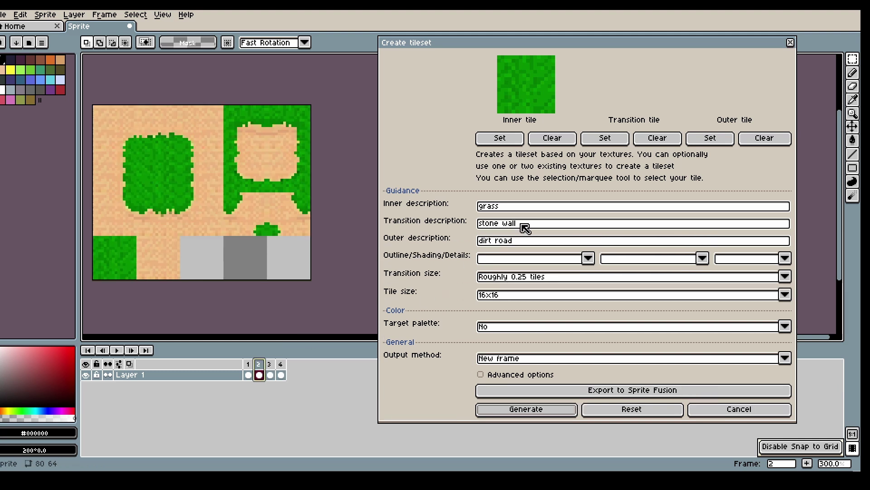
Replace the transition description with stone pavement.
{"action": "left_click_drag", "start_coordinate": [524, 225], "coordinate": [469, 225]}
{"action": "type", "text": "sto"}
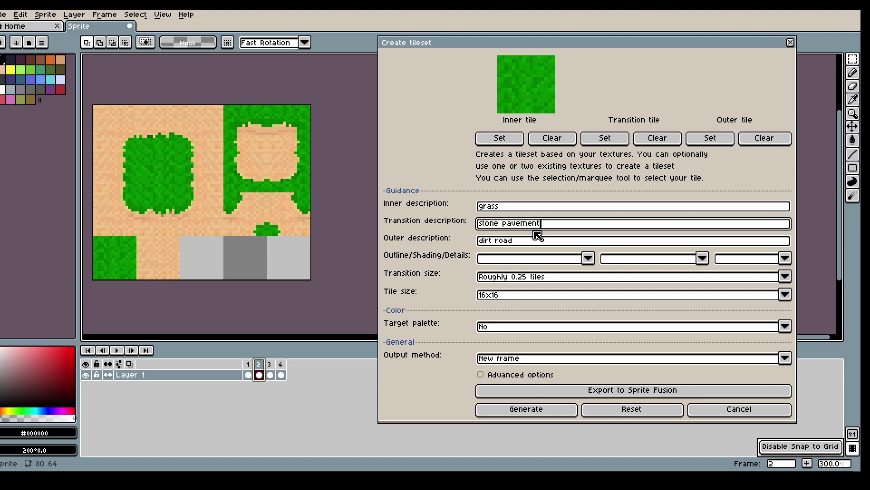
{"action": "type", "text": "ne pavement"}
{"action": "left_click", "coordinate": [537, 413]}
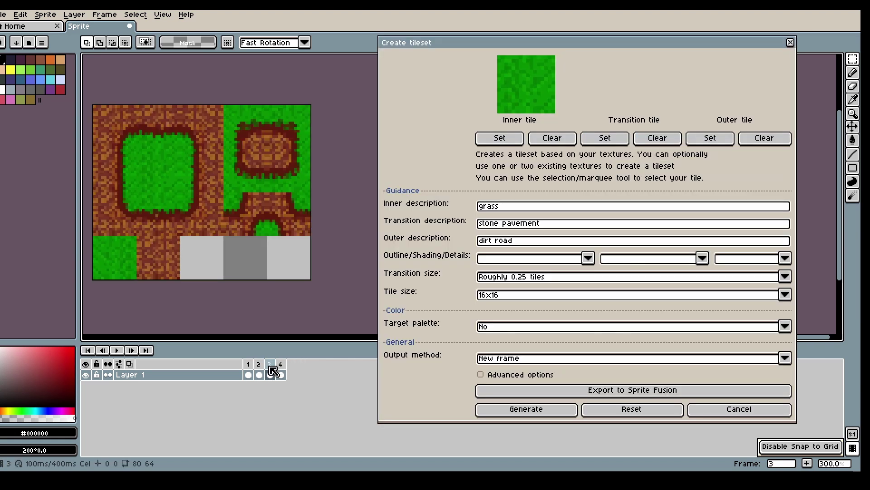
Set the plain dirt tile from frame 3 as the outer tile and generate the grass-to-dirt tileset with the stone pavement transition.
{"action": "key", "text": "w"}
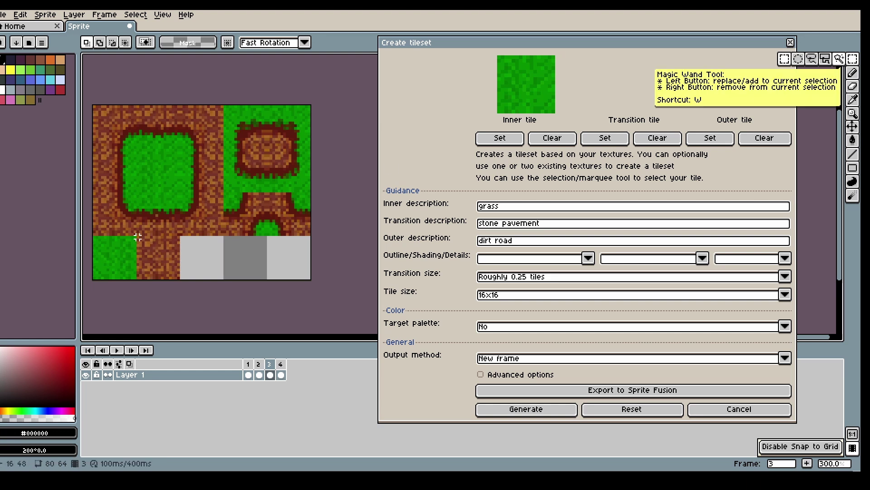
{"action": "left_click", "coordinate": [138, 237]}
{"action": "left_click", "coordinate": [711, 140]}
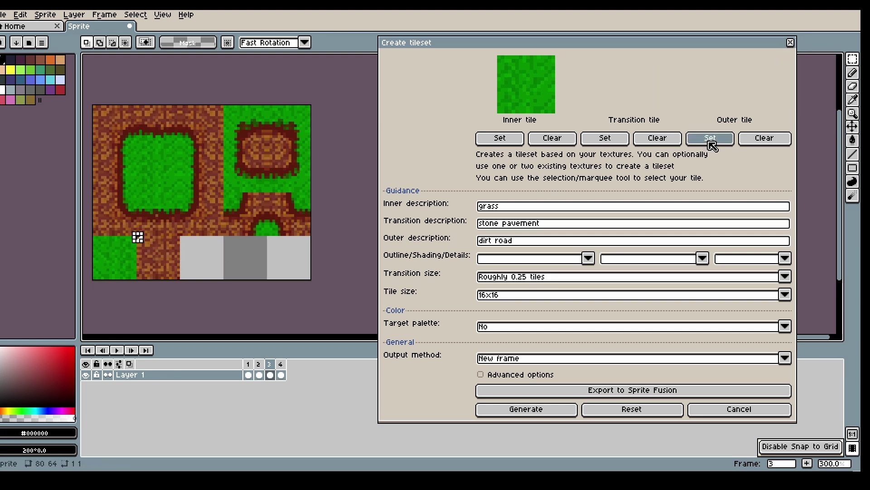
{"action": "left_click", "coordinate": [520, 414]}
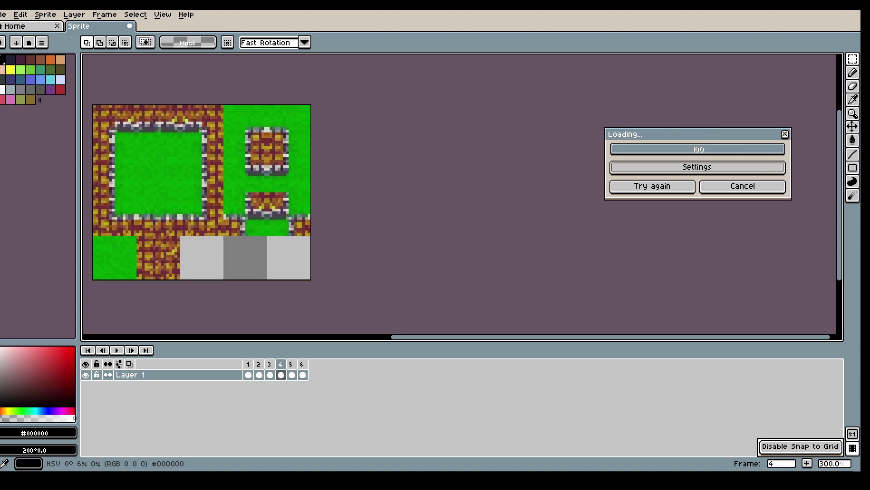
{"action": "left_click", "coordinate": [291, 364]}
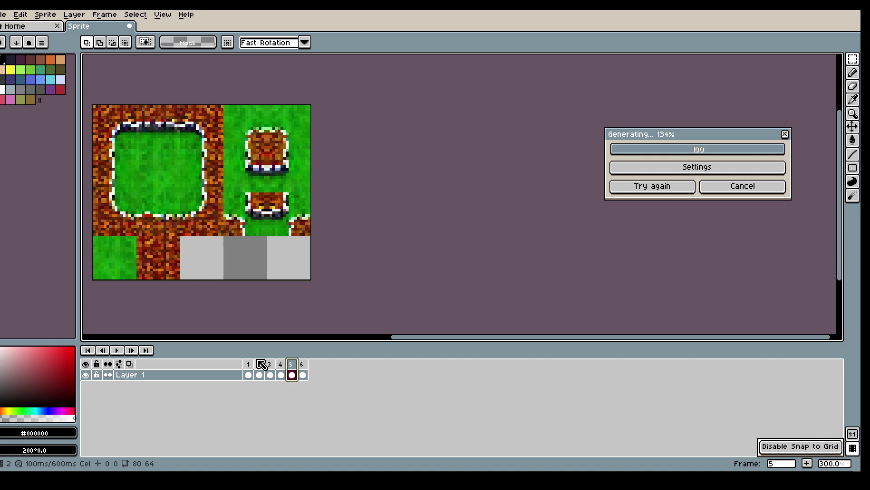
{"action": "left_click", "coordinate": [280, 365]}
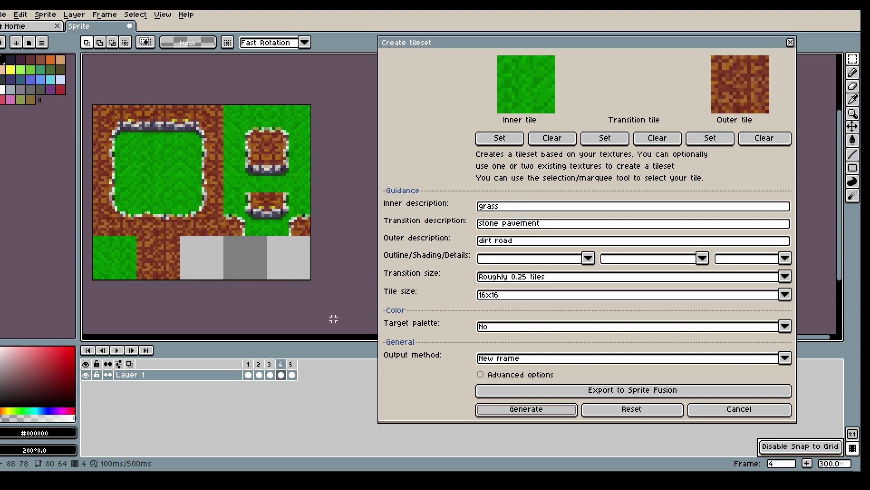
Swap the descriptions by setting the inner one to dirt road and the outer one to grass.
{"action": "left_click_drag", "start_coordinate": [500, 206], "coordinate": [487, 206]}
{"action": "key", "text": "BackSpace"}
{"action": "key", "text": "BackSpace"}
{"action": "key", "text": "BackSpace"}
{"action": "type", "text": "dir"}
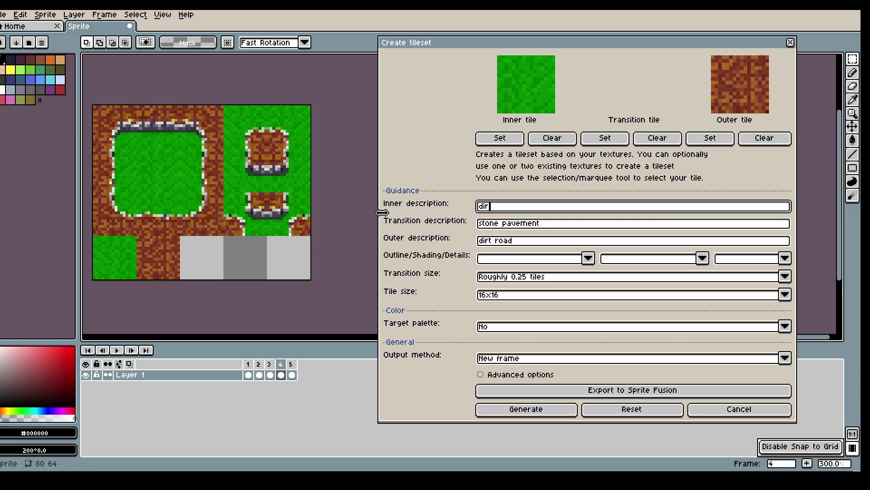
{"action": "type", "text": "t road"}
{"action": "left_click_drag", "start_coordinate": [531, 241], "coordinate": [414, 246]}
{"action": "type", "text": "grass"}
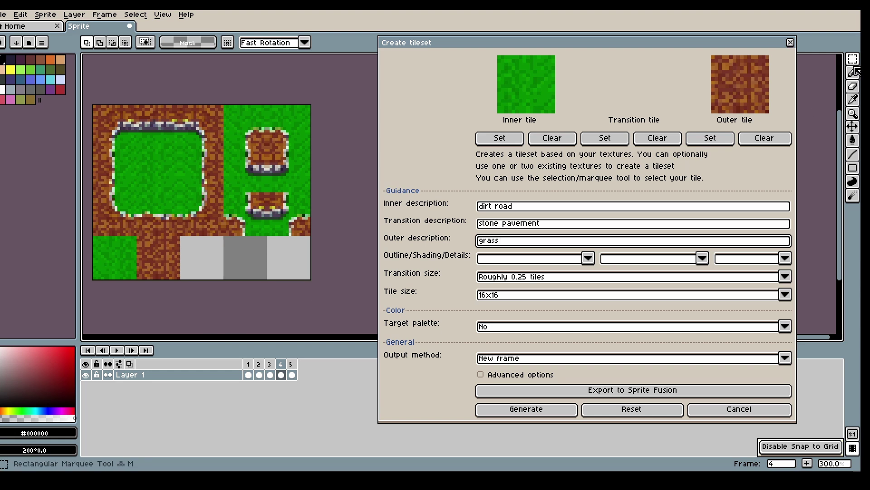
Set the grass tile as the outer tile and the dirt tile as the inner tile, and generate the tileset with inverted terrain.
{"action": "left_click", "coordinate": [93, 238]}
{"action": "left_click", "coordinate": [711, 139]}
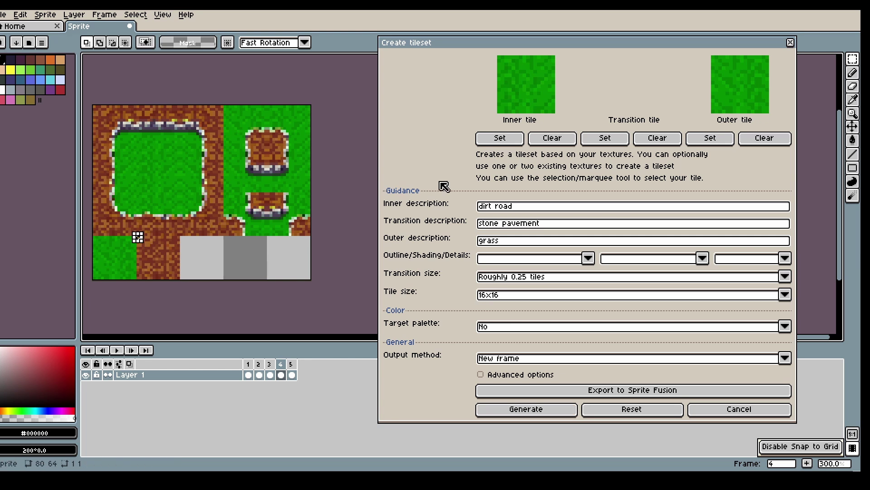
{"action": "left_click", "coordinate": [499, 138]}
{"action": "left_click", "coordinate": [514, 411]}
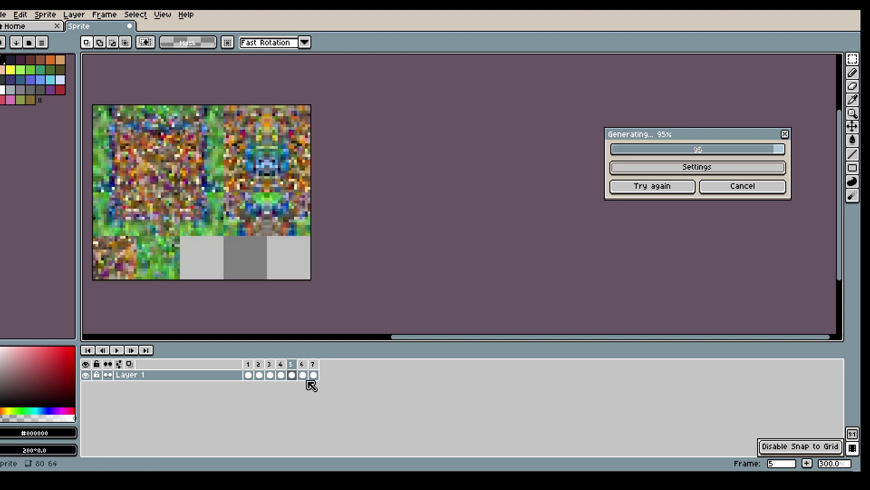
{"action": "left_click", "coordinate": [281, 375]}
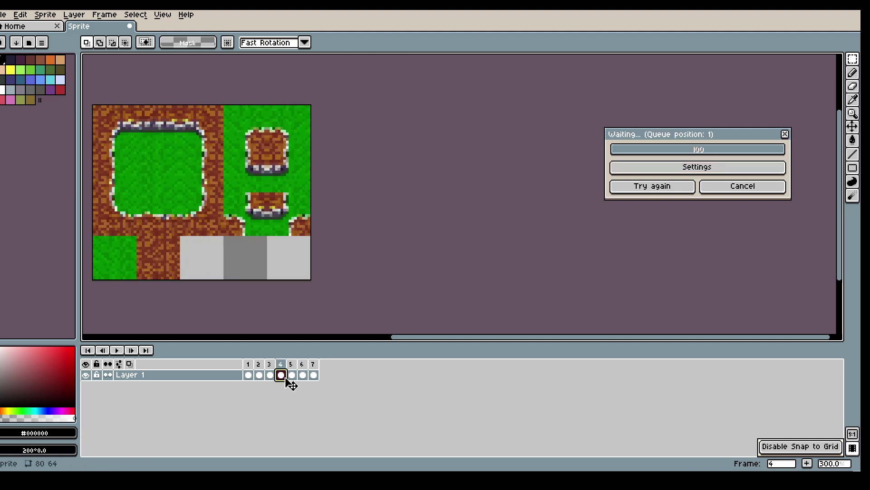
{"action": "left_click", "coordinate": [292, 375]}
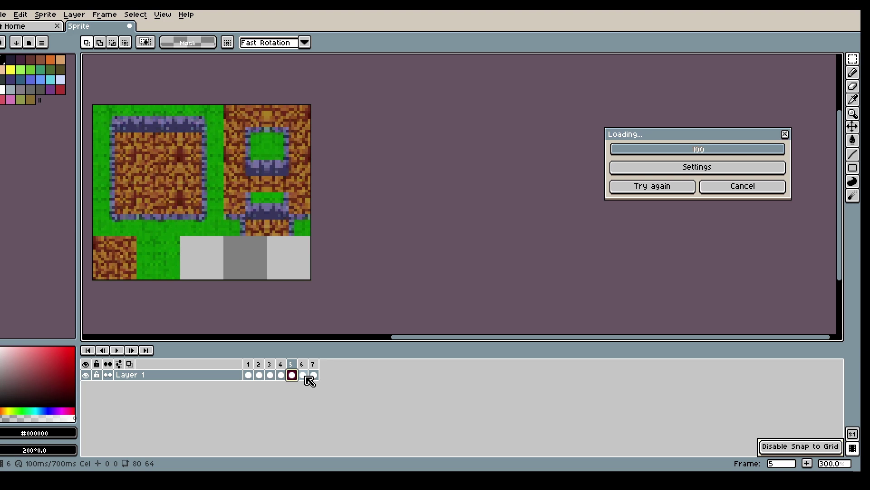
Compare the generated grass and dirt tilesets in frames 5 and 6 while the inverted version finishes.
{"action": "left_click", "coordinate": [303, 375]}
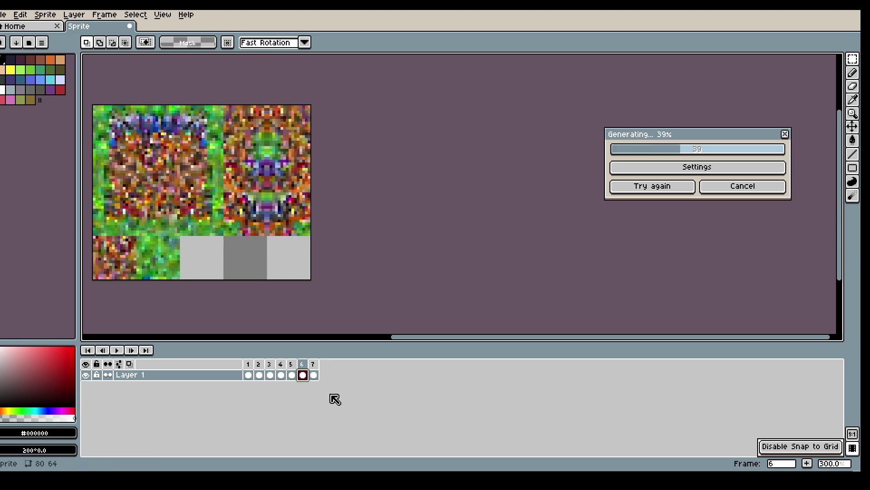
{"action": "left_click", "coordinate": [292, 375]}
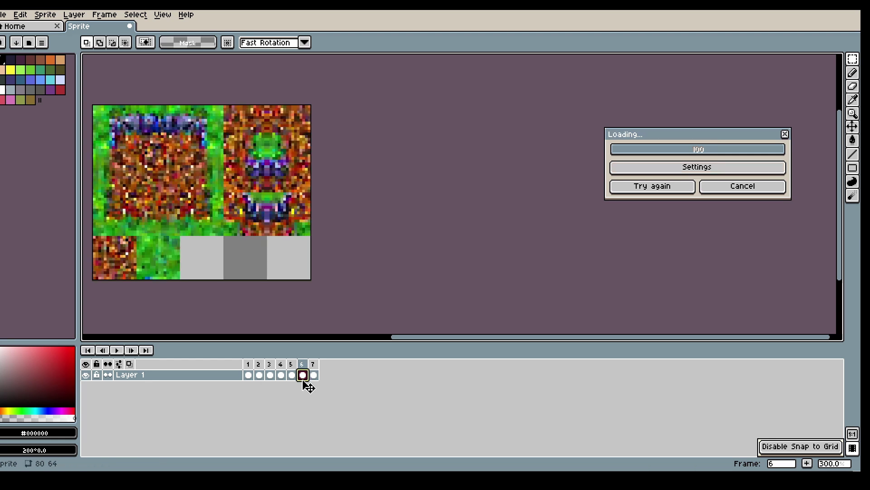
{"action": "left_click", "coordinate": [292, 375]}
{"action": "left_click", "coordinate": [271, 377]}
{"action": "left_click", "coordinate": [292, 376]}
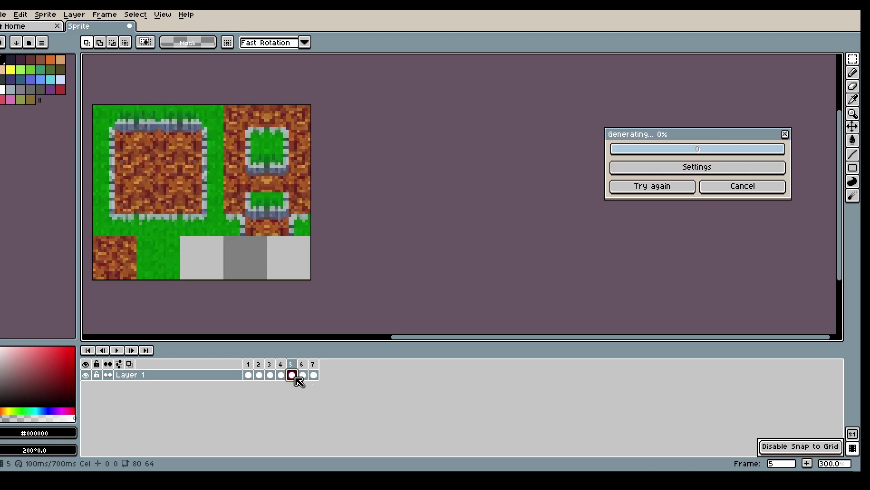
{"action": "left_click", "coordinate": [301, 376]}
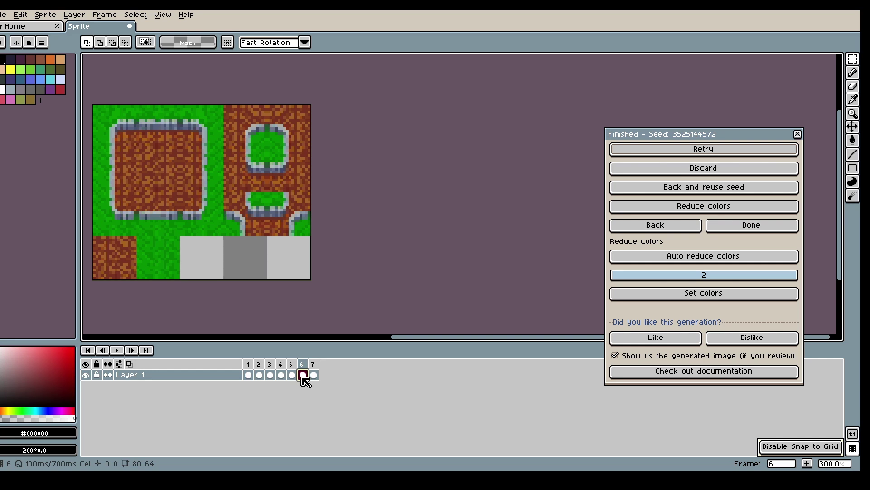
{"action": "left_click", "coordinate": [291, 374]}
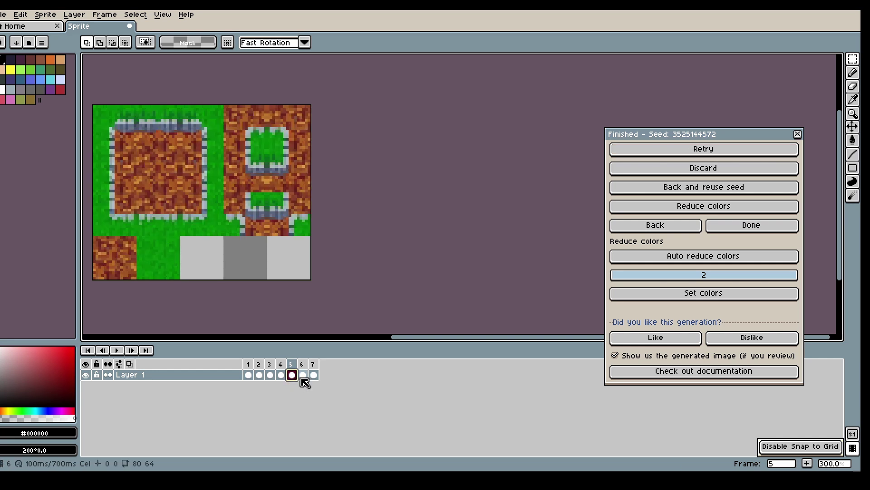
Return to the tileset settings reusing the seed, set AI border freedom to 350 and generate the stone pavement tileset again.
{"action": "key", "text": "Escape"}
{"action": "left_click", "coordinate": [302, 375]}
{"action": "left_click", "coordinate": [516, 374]}
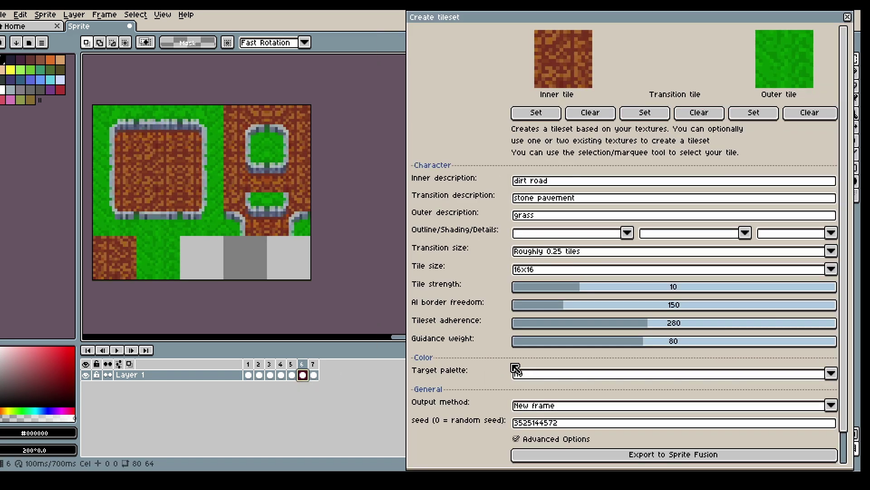
{"action": "left_click", "coordinate": [586, 307]}
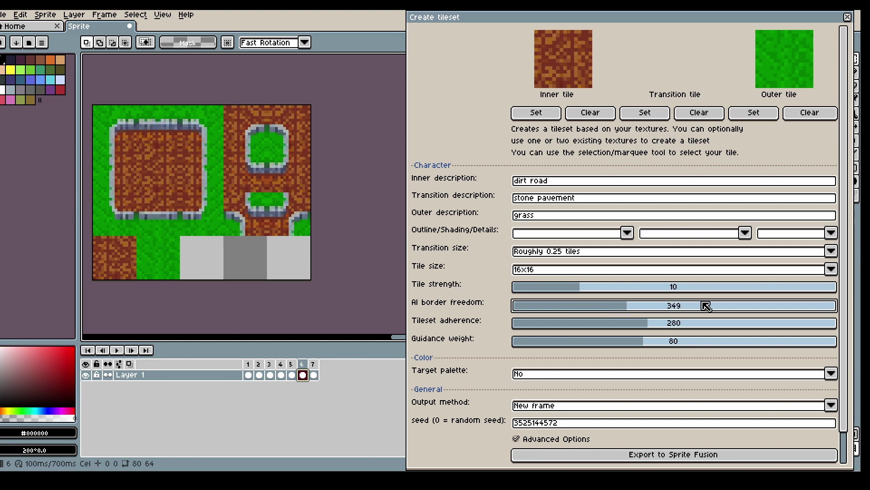
{"action": "scroll", "coordinate": [847, 308], "scroll_direction": "down", "scroll_amount": 2}
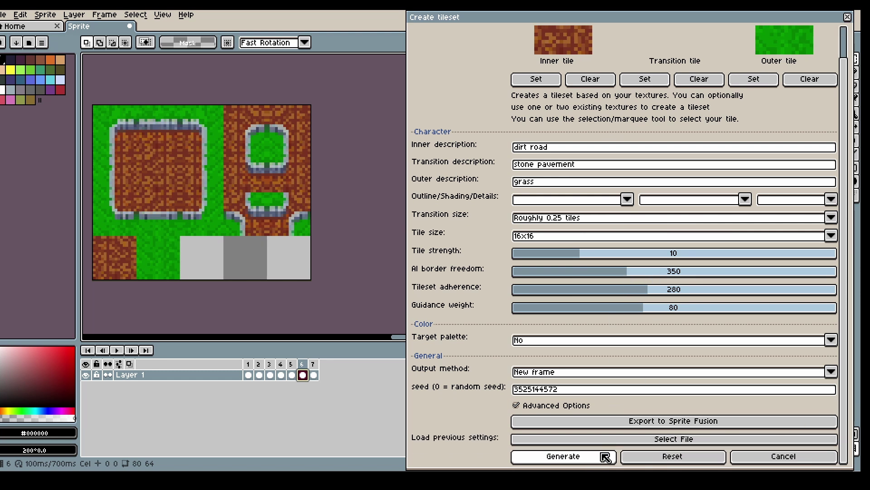
{"action": "left_click", "coordinate": [564, 456]}
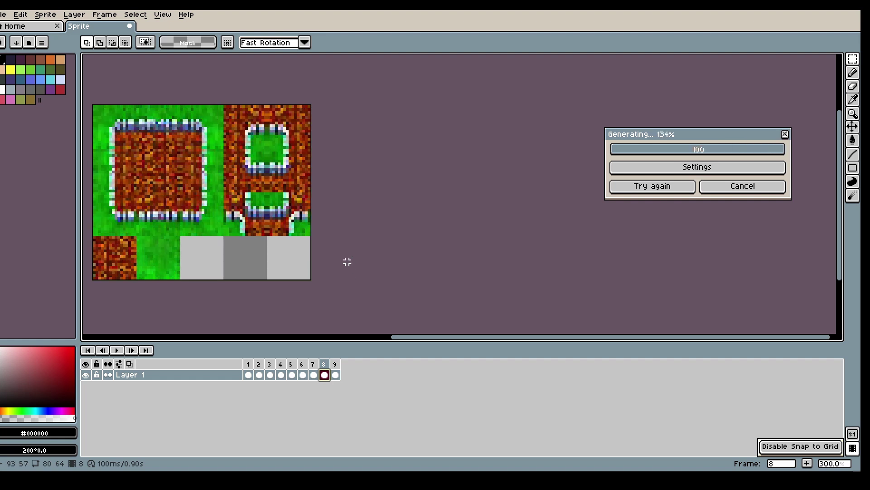
{"action": "left_click", "coordinate": [313, 376]}
{"action": "left_click", "coordinate": [303, 375]}
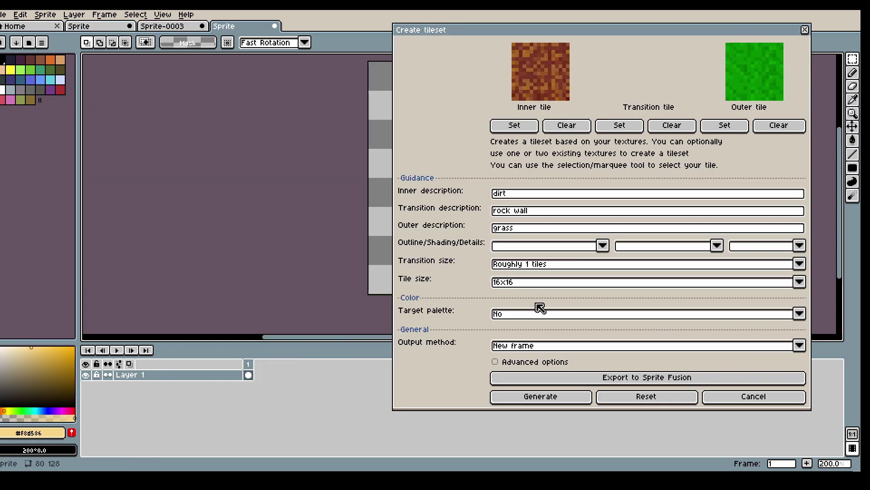
Show the advanced options, set AI border freedom to 250 and generate the dirt-to-grass tileset with the rock wall transition.
{"action": "left_click", "coordinate": [527, 362]}
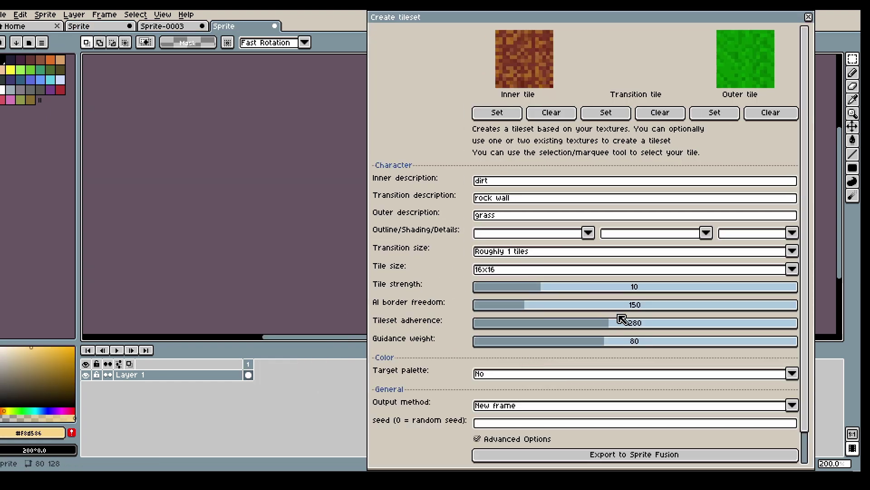
{"action": "left_click", "coordinate": [557, 309]}
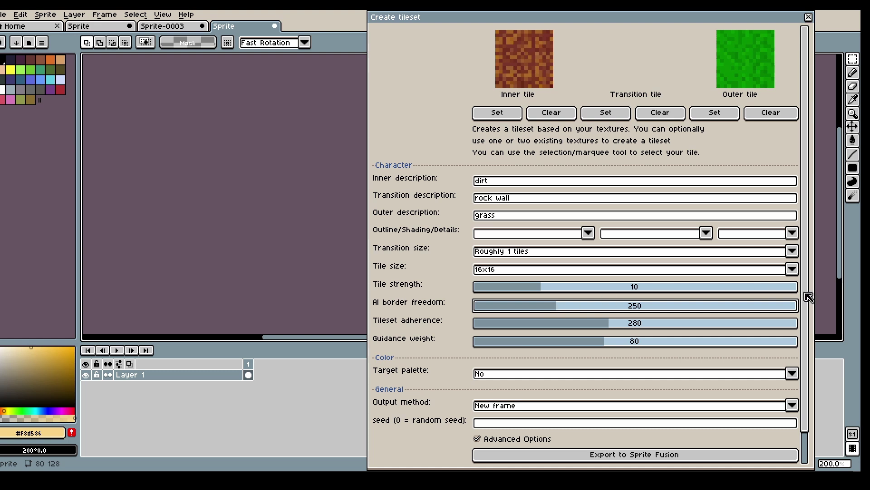
{"action": "scroll", "coordinate": [703, 435], "scroll_direction": "down", "scroll_amount": 3}
{"action": "left_click", "coordinate": [521, 458]}
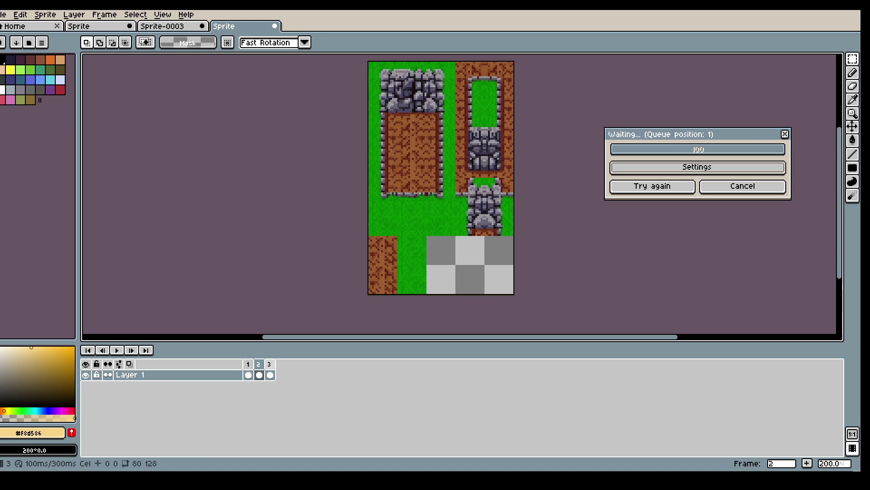
{"action": "left_click", "coordinate": [270, 374]}
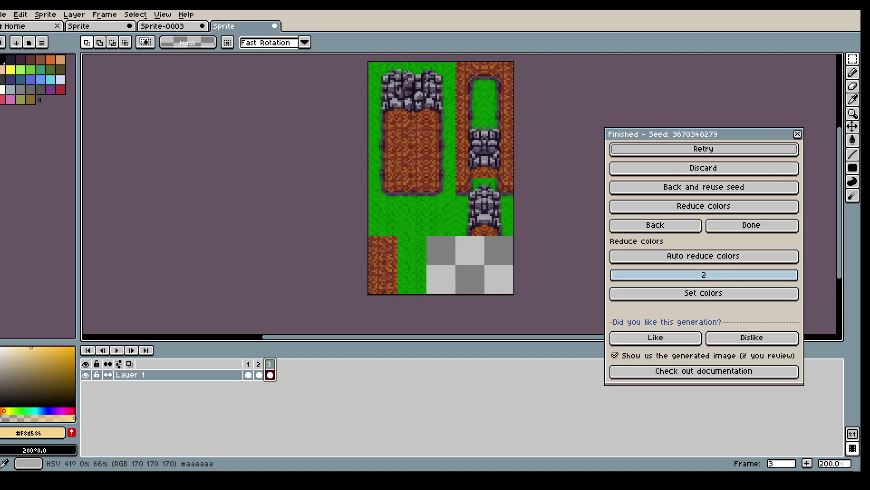
Create a new 256 x 256 px RGBA sprite with a transparent background.
{"action": "key", "text": "ctrl+Tab"}
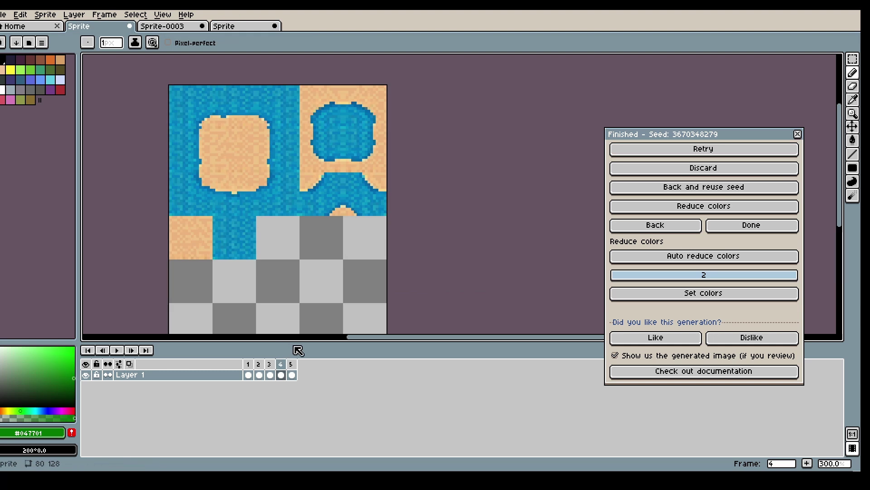
{"action": "key", "text": "Right"}
{"action": "key", "text": "Right"}
{"action": "scroll", "coordinate": [290, 246], "scroll_direction": "down", "scroll_amount": 3}
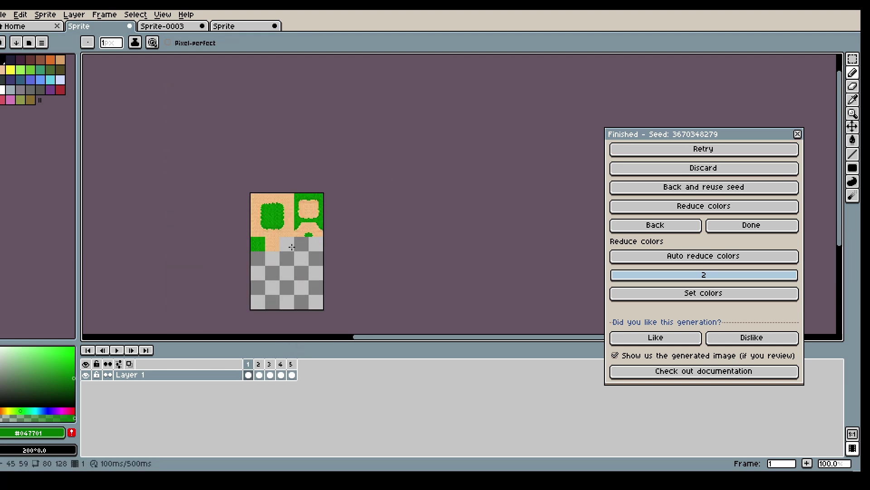
{"action": "scroll", "coordinate": [271, 269], "scroll_direction": "up", "scroll_amount": 2}
{"action": "left_click", "coordinate": [6, 14]}
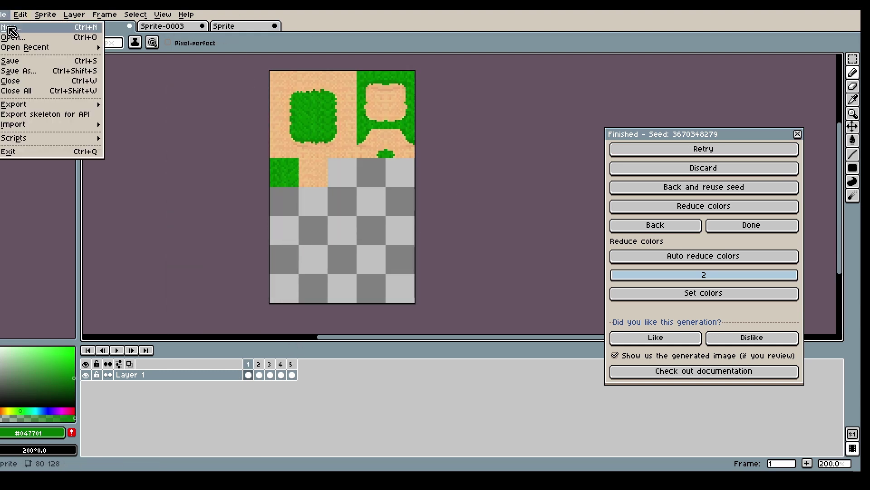
{"action": "left_click", "coordinate": [11, 30]}
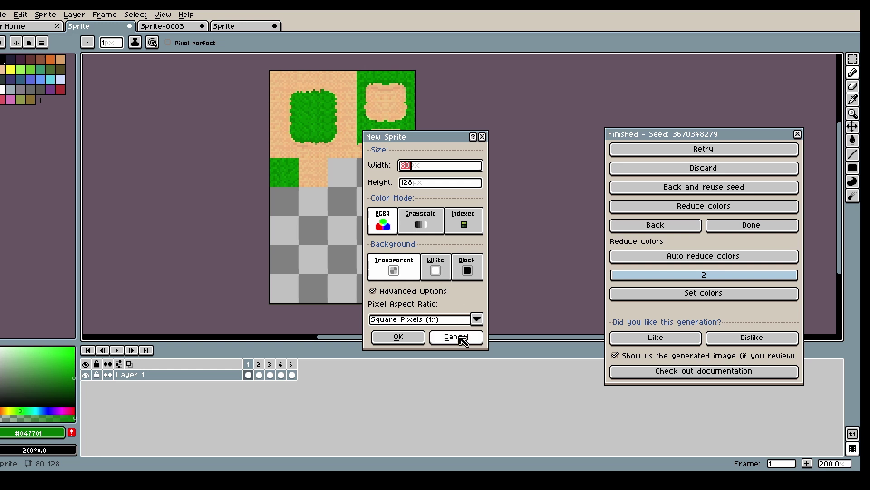
{"action": "type", "text": "256"}
{"action": "key", "text": "Tab"}
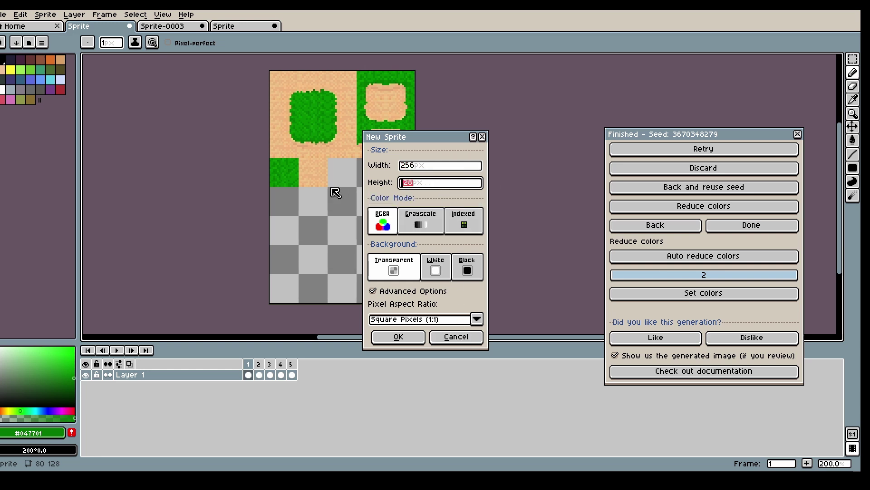
{"action": "left_click", "coordinate": [398, 336]}
Convert Layer 1 of the new sprite to a tilemap layer.
{"action": "right_click", "coordinate": [232, 376]}
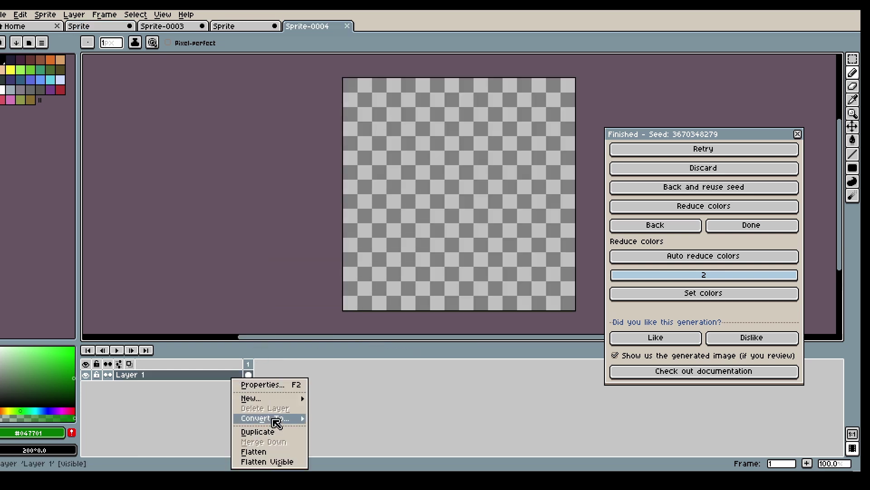
{"action": "mouse_move", "coordinate": [276, 418]}
{"action": "left_click", "coordinate": [349, 442]}
{"action": "left_click", "coordinate": [422, 280]}
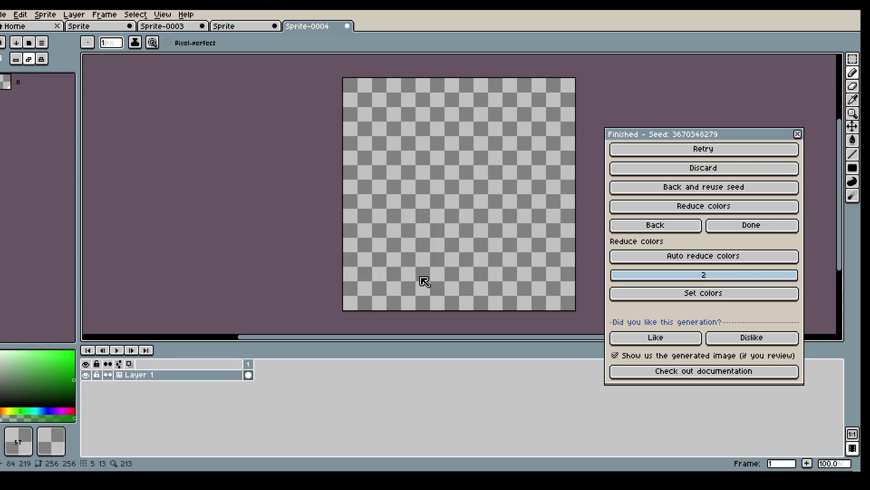
Copy frames 1 to 5 of the first tileset sprite into the tilemap layer of Sprite-0004.
{"action": "left_click", "coordinate": [113, 27]}
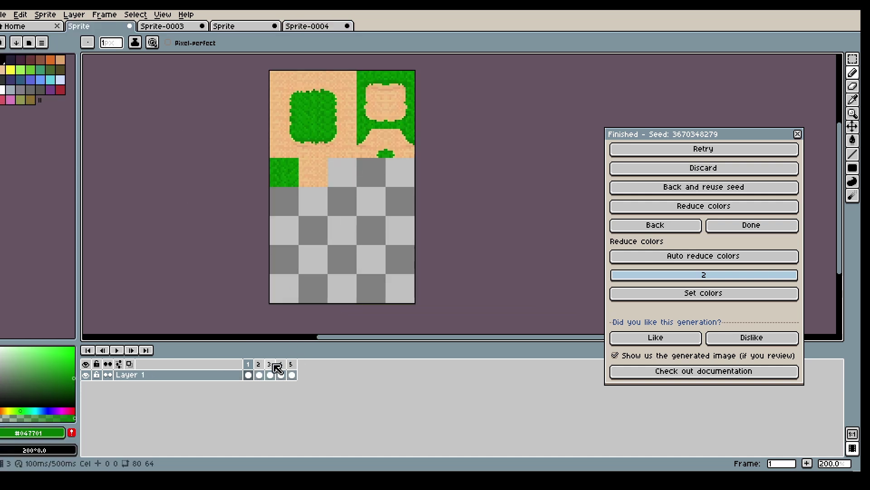
{"action": "left_click_drag", "start_coordinate": [251, 373], "coordinate": [290, 374]}
{"action": "key", "text": "ctrl+c"}
{"action": "left_click", "coordinate": [307, 27]}
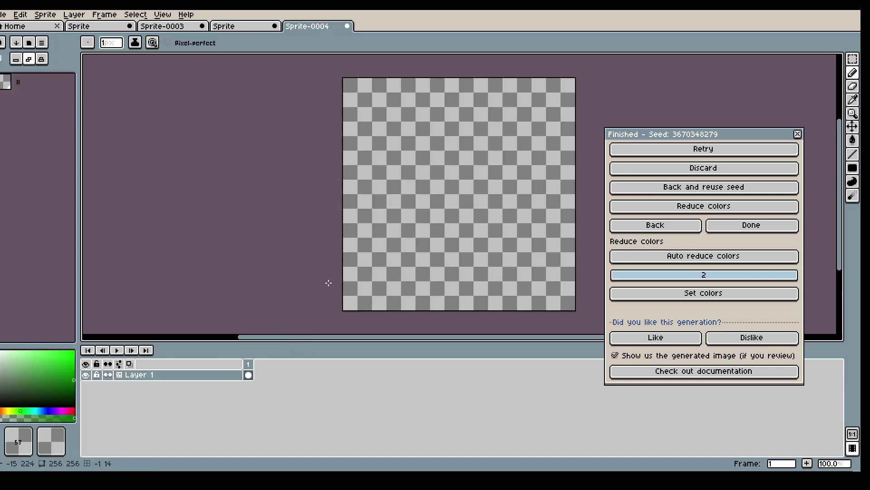
{"action": "key", "text": "ctrl+v"}
Add an empty frame 6, dismiss the generation results and fill the whole canvas with the plain water tile as a filled rectangle.
{"action": "right_click", "coordinate": [290, 364]}
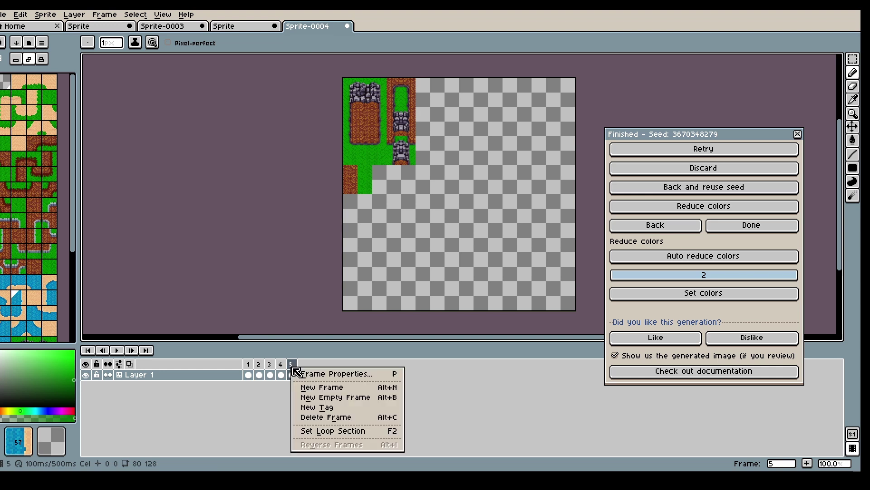
{"action": "left_click", "coordinate": [337, 405]}
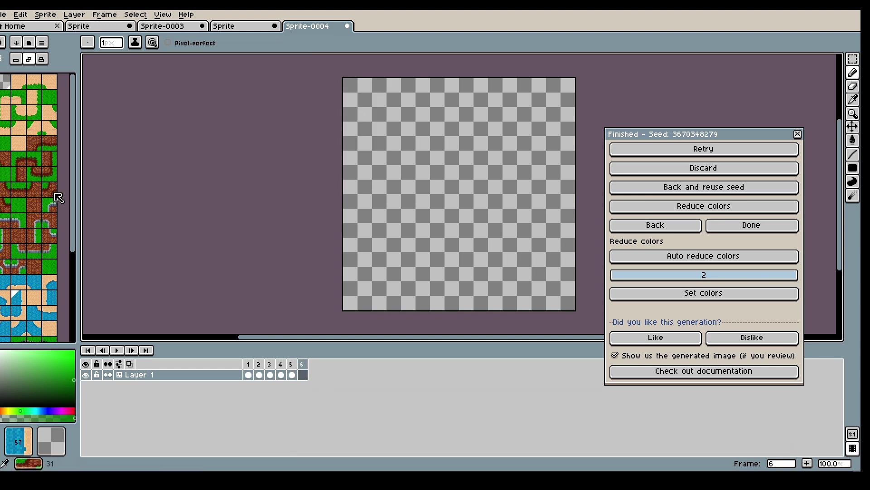
{"action": "left_click_drag", "start_coordinate": [74, 194], "coordinate": [72, 243]}
{"action": "left_click", "coordinate": [6, 274]}
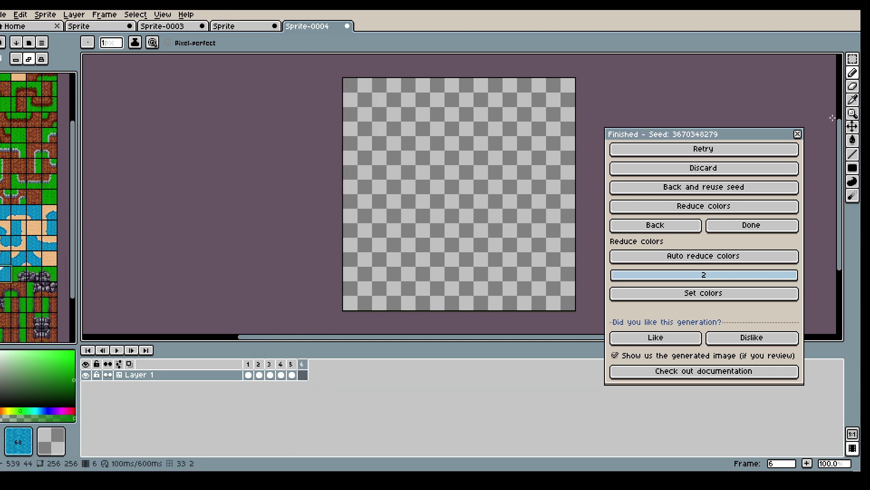
{"action": "left_click", "coordinate": [798, 136]}
{"action": "left_click", "coordinate": [852, 167]}
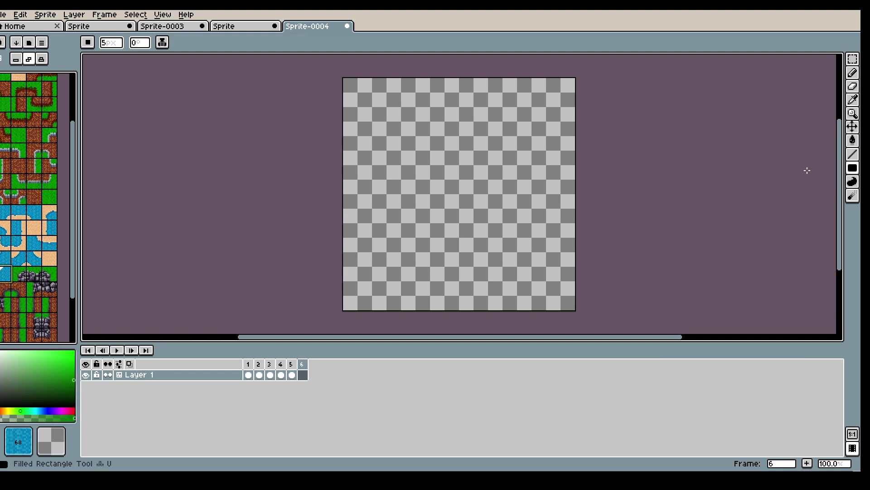
{"action": "scroll", "coordinate": [578, 161], "scroll_direction": "down", "scroll_amount": 1}
{"action": "scroll", "coordinate": [578, 160], "scroll_direction": "up", "scroll_amount": 1}
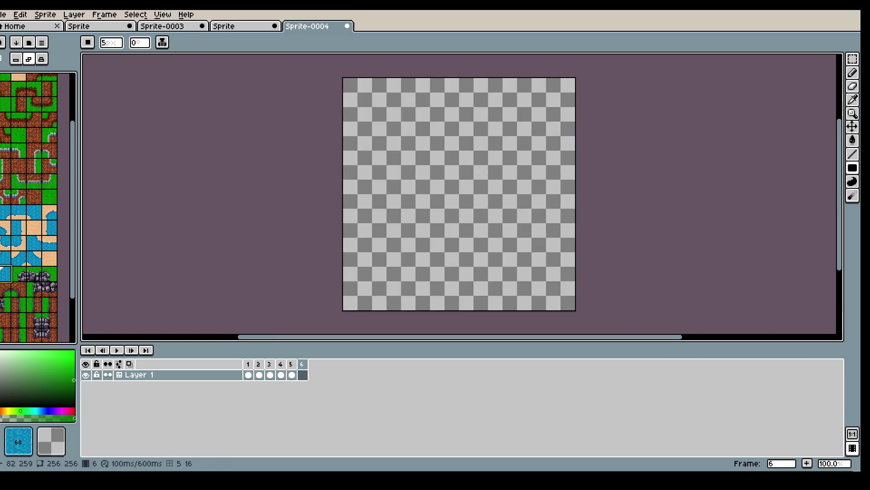
{"action": "left_click_drag", "start_coordinate": [348, 83], "coordinate": [571, 307]}
Block out a 5 x 5 tile sand square in the upper-left water and an angular grass area from overlapping rectangles.
{"action": "scroll", "coordinate": [67, 295], "scroll_direction": "down", "scroll_amount": 2}
{"action": "left_click", "coordinate": [21, 303]}
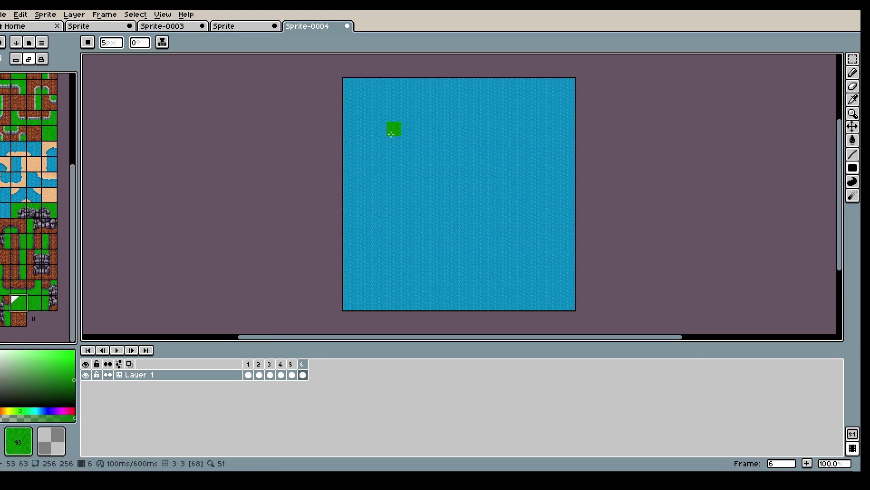
{"action": "mouse_move", "coordinate": [552, 135]}
{"action": "left_mouse_down"}
{"action": "mouse_move", "coordinate": [492, 244]}
{"action": "mouse_move", "coordinate": [468, 245]}
{"action": "mouse_move", "coordinate": [476, 247]}
{"action": "left_mouse_up"}
{"action": "left_click", "coordinate": [49, 195]}
{"action": "mouse_move", "coordinate": [363, 111]}
{"action": "left_mouse_down"}
{"action": "mouse_move", "coordinate": [412, 175]}
{"action": "mouse_move", "coordinate": [424, 176]}
{"action": "left_mouse_up"}
{"action": "left_click", "coordinate": [24, 304]}
{"action": "left_click_drag", "start_coordinate": [501, 208], "coordinate": [359, 272]}
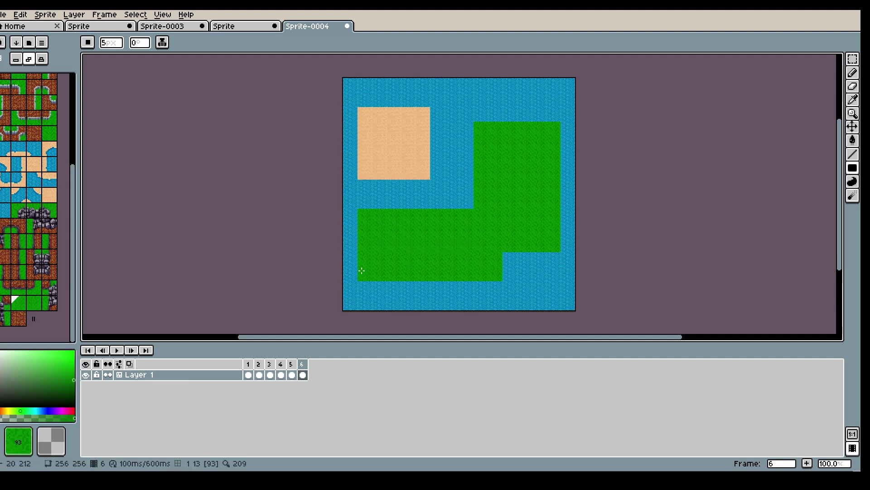
{"action": "left_click_drag", "start_coordinate": [503, 279], "coordinate": [539, 259]}
Border the sand square with the matching water-to-sand edge and corner tiles.
{"action": "scroll", "coordinate": [539, 258], "scroll_direction": "up", "scroll_amount": 1}
{"action": "scroll", "coordinate": [460, 227], "scroll_direction": "down", "scroll_amount": 1}
{"action": "left_click", "coordinate": [51, 162]}
{"action": "scroll", "coordinate": [380, 99], "scroll_direction": "up", "scroll_amount": 1}
{"action": "mouse_move", "coordinate": [400, 100]}
{"action": "left_mouse_down"}
{"action": "mouse_move", "coordinate": [401, 216]}
{"action": "mouse_move", "coordinate": [260, 240]}
{"action": "mouse_move", "coordinate": [237, 100]}
{"action": "left_mouse_up"}
{"action": "left_click", "coordinate": [44, 175]}
{"action": "left_click", "coordinate": [19, 166]}
{"action": "left_click", "coordinate": [31, 150]}
{"action": "left_click_drag", "start_coordinate": [262, 73], "coordinate": [380, 74]}
{"action": "left_click", "coordinate": [5, 195]}
{"action": "left_click", "coordinate": [402, 239]}
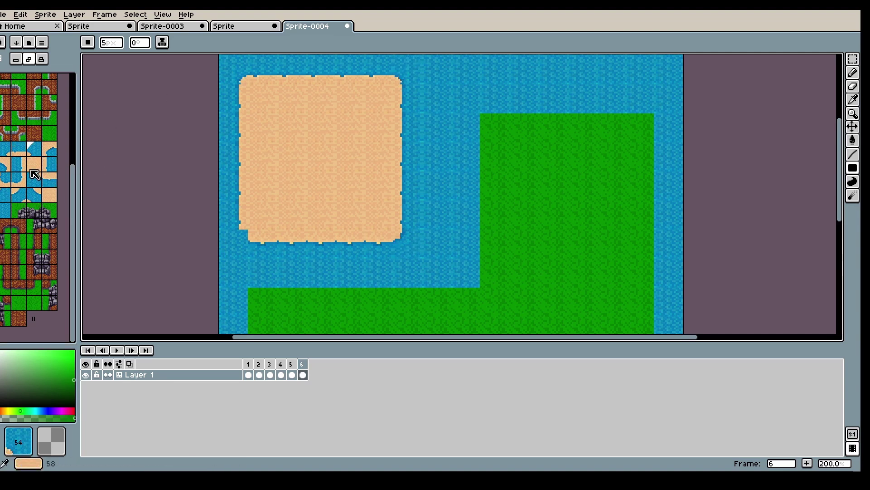
Cut a one-tile-high water inlet into the right side of the sand island using the plain water tile.
{"action": "left_click", "coordinate": [50, 148]}
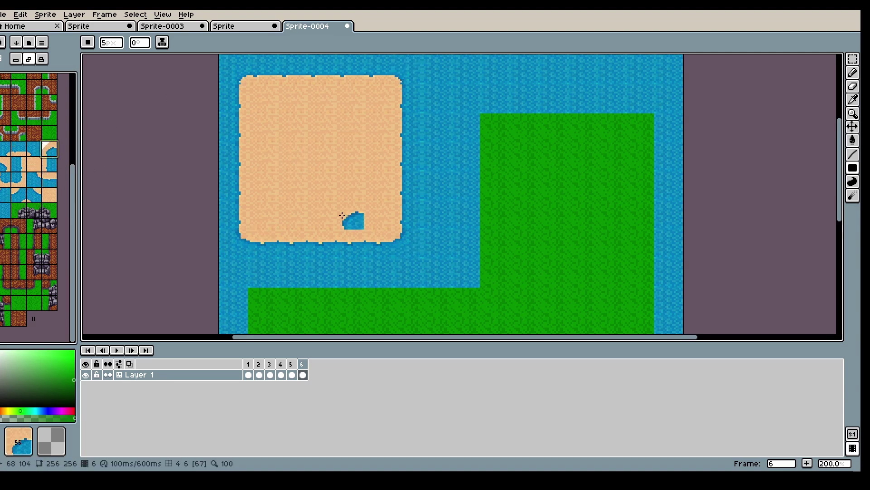
{"action": "scroll", "coordinate": [343, 215], "scroll_direction": "down", "scroll_amount": 1}
{"action": "left_click", "coordinate": [4, 210]}
{"action": "left_click_drag", "start_coordinate": [410, 154], "coordinate": [348, 154]}
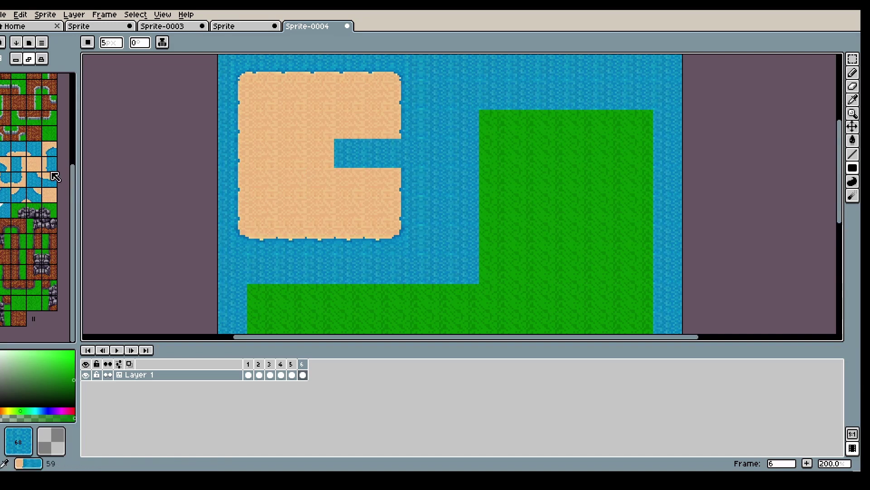
Border the inlet in the sand island with the matching water-to-sand edge and corner tiles.
{"action": "left_click", "coordinate": [50, 170]}
{"action": "left_click", "coordinate": [348, 153]}
{"action": "left_click", "coordinate": [49, 148]}
{"action": "left_click", "coordinate": [351, 129]}
{"action": "left_click", "coordinate": [4, 180]}
{"action": "left_click", "coordinate": [349, 182]}
{"action": "left_click", "coordinate": [18, 148]}
{"action": "left_click", "coordinate": [377, 182]}
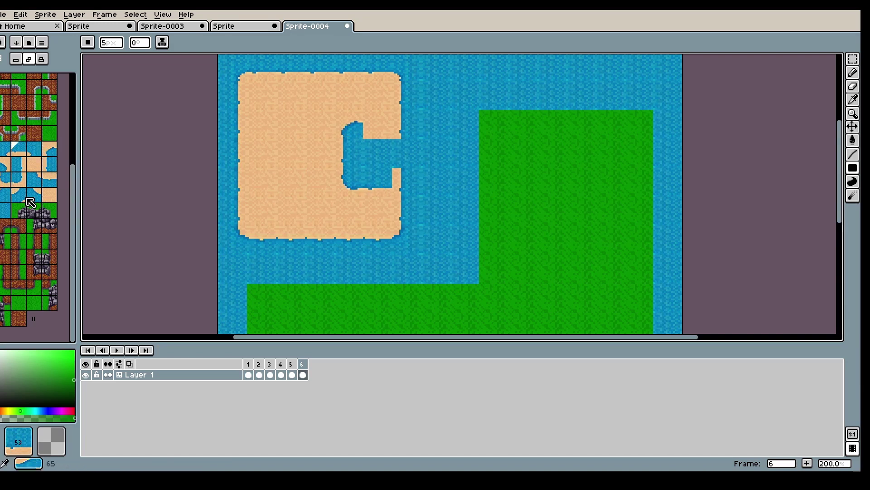
{"action": "left_click", "coordinate": [34, 148]}
{"action": "left_click", "coordinate": [403, 183]}
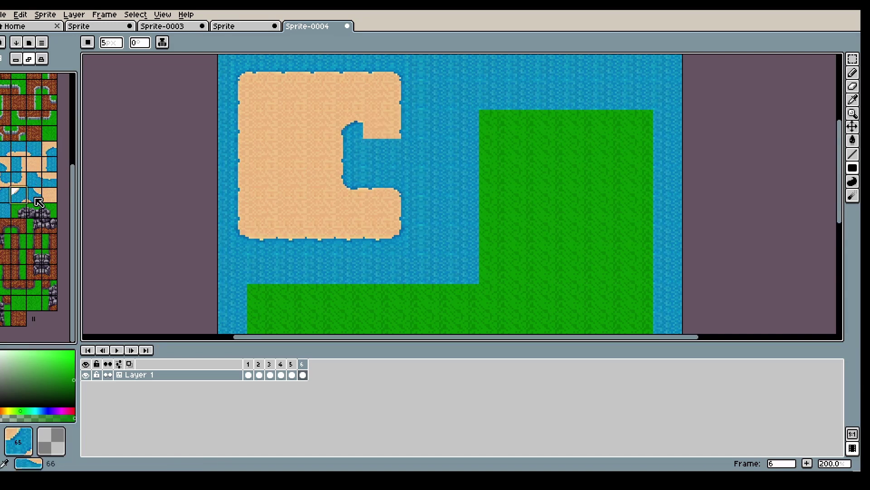
{"action": "left_click", "coordinate": [4, 195]}
{"action": "left_click", "coordinate": [407, 126]}
{"action": "left_click", "coordinate": [49, 180]}
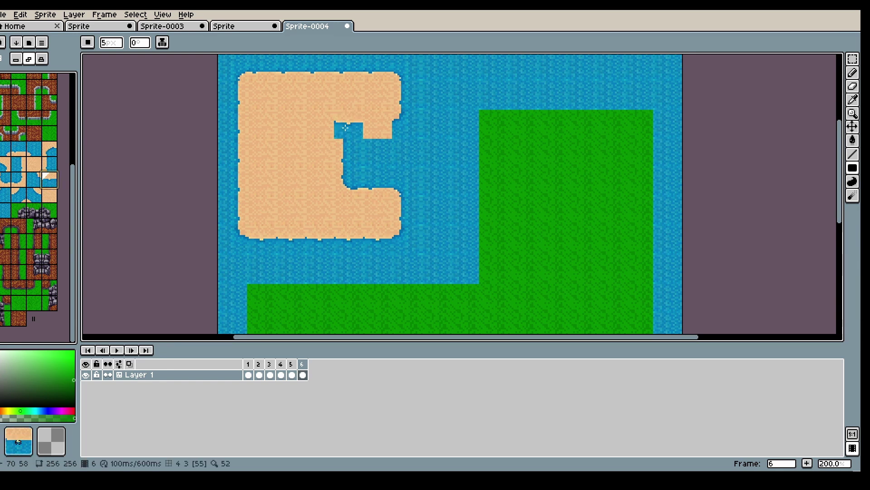
{"action": "left_click", "coordinate": [374, 132]}
{"action": "scroll", "coordinate": [373, 140], "scroll_direction": "down", "scroll_amount": 1}
{"action": "scroll", "coordinate": [394, 194], "scroll_direction": "up", "scroll_amount": 1}
Lay a vertical dirt path two tiles wide and two tiles long from the grass's upper edge, using the grass-to-dirt edge tiles.
{"action": "left_click", "coordinate": [15, 270]}
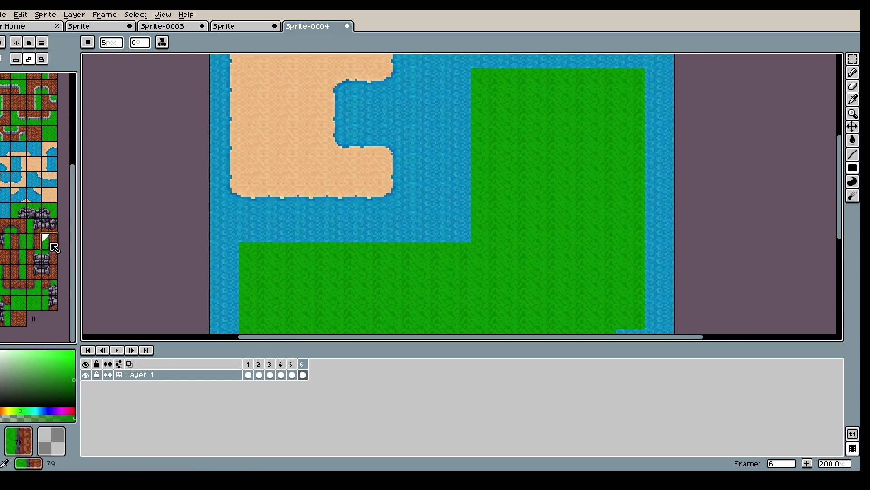
{"action": "key", "text": "minus"}
{"action": "scroll", "coordinate": [36, 227], "scroll_direction": "up", "scroll_amount": 2}
{"action": "scroll", "coordinate": [50, 227], "scroll_direction": "up", "scroll_amount": 2}
{"action": "scroll", "coordinate": [303, 267], "scroll_direction": "up", "scroll_amount": 1}
{"action": "left_click", "coordinate": [272, 276]}
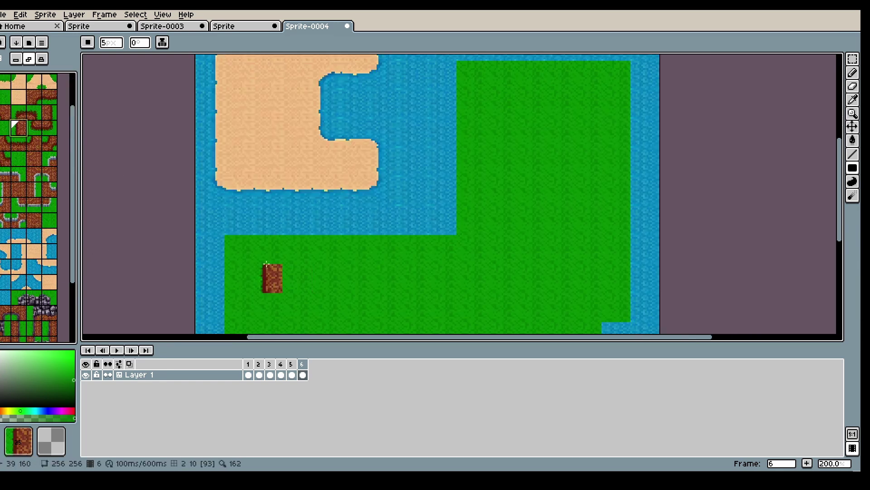
{"action": "left_click", "coordinate": [272, 249]}
{"action": "left_click", "coordinate": [52, 116]}
{"action": "left_click_drag", "start_coordinate": [296, 250], "coordinate": [296, 277]}
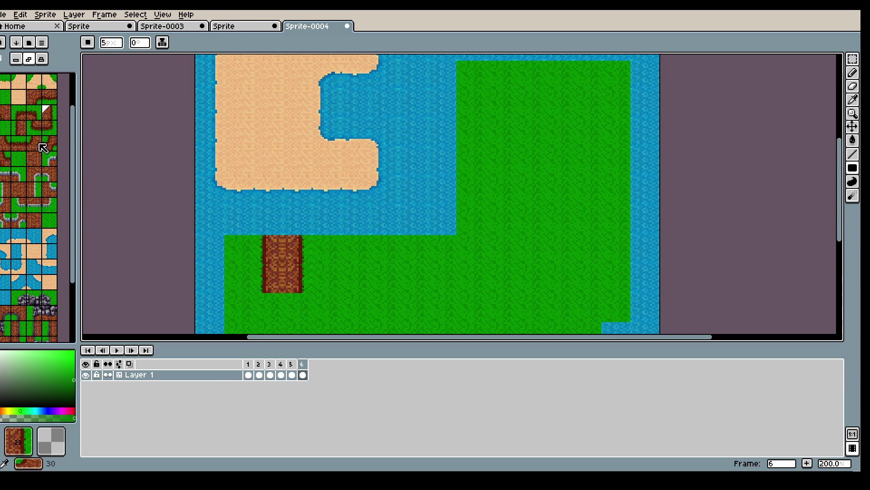
Turn the dirt path to the right across the grass using the matching bend, lower-edge, upper-edge and inner-corner tiles.
{"action": "left_click", "coordinate": [30, 126]}
{"action": "left_click", "coordinate": [271, 303]}
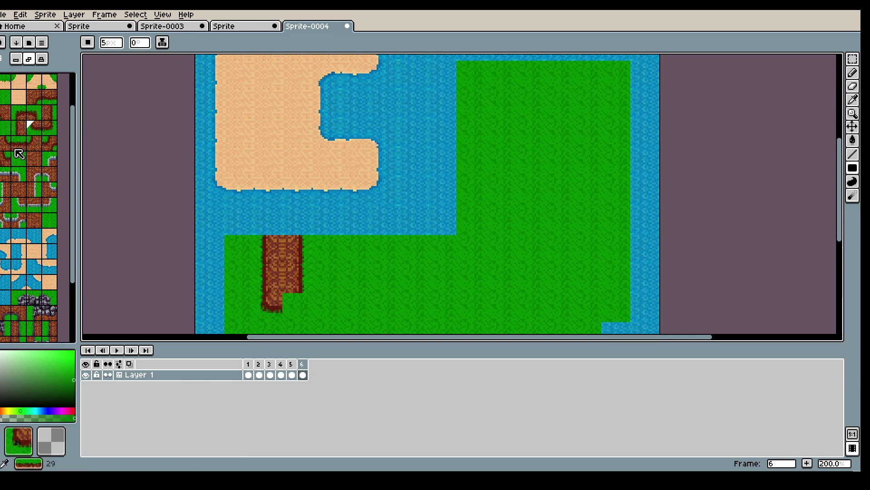
{"action": "left_click", "coordinate": [46, 96]}
{"action": "left_click_drag", "start_coordinate": [313, 303], "coordinate": [358, 303]}
{"action": "scroll", "coordinate": [358, 303], "scroll_direction": "down", "scroll_amount": 2}
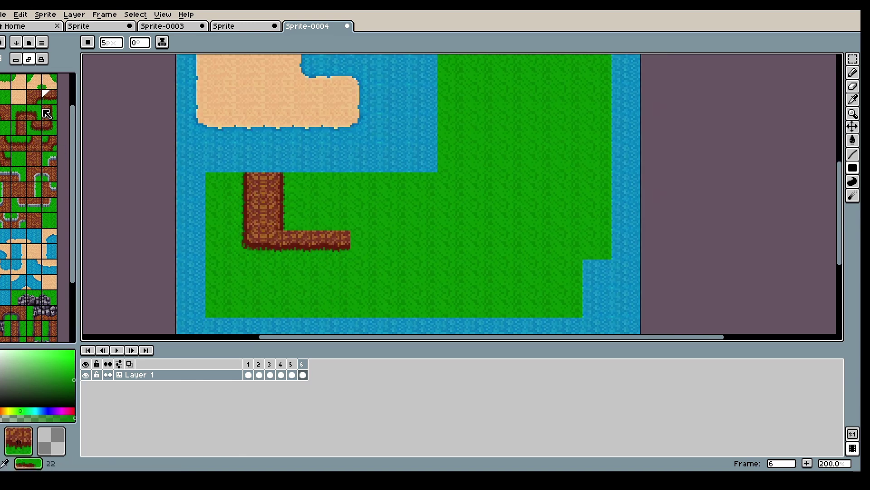
{"action": "left_click_drag", "start_coordinate": [301, 222], "coordinate": [335, 222]}
{"action": "left_click", "coordinate": [5, 143]}
{"action": "left_click", "coordinate": [261, 272]}
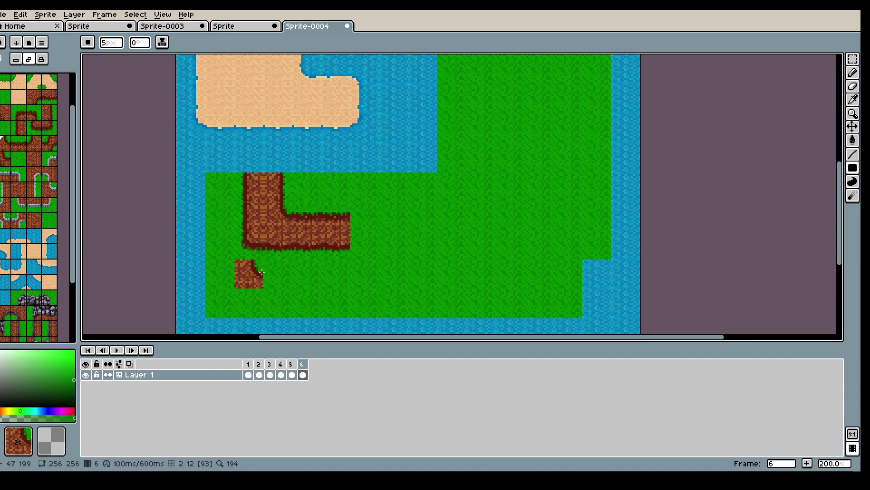
{"action": "left_click_drag", "start_coordinate": [261, 272], "coordinate": [244, 265]}
{"action": "scroll", "coordinate": [31, 292], "scroll_direction": "up", "scroll_amount": 1}
{"action": "scroll", "coordinate": [34, 288], "scroll_direction": "down", "scroll_amount": 2}
{"action": "scroll", "coordinate": [42, 285], "scroll_direction": "up", "scroll_amount": 2}
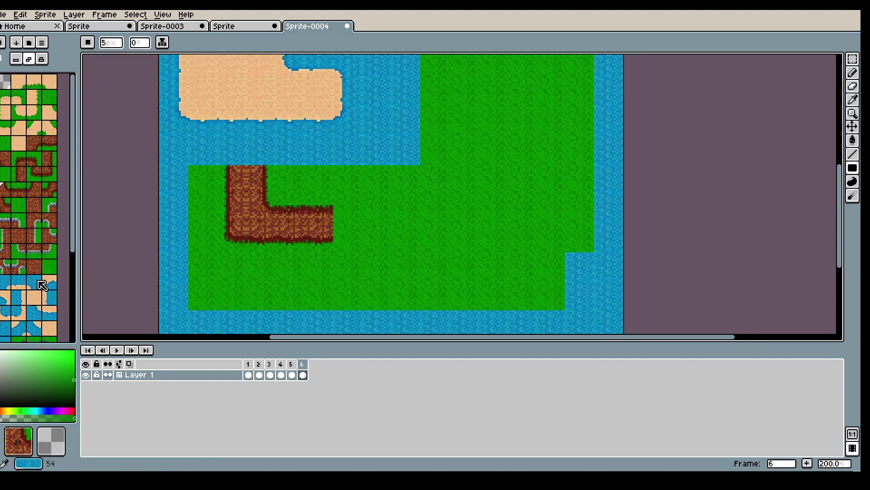
Open PixelLab's Create tileset from the first sprite, clear the inner and outer tiles and set the inner description to ocean.
{"action": "left_click", "coordinate": [104, 27]}
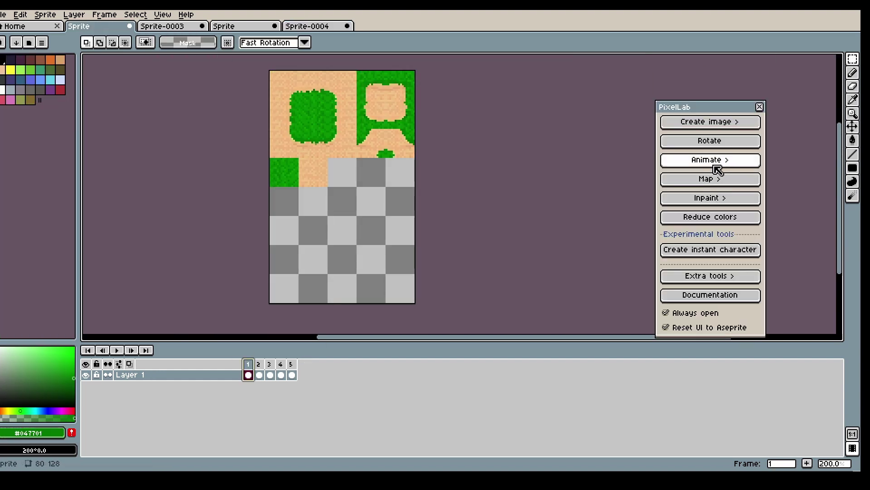
{"action": "left_click", "coordinate": [710, 179]}
{"action": "left_click", "coordinate": [710, 216]}
{"action": "scroll", "coordinate": [181, 182], "scroll_direction": "up", "scroll_amount": 1}
{"action": "left_click_drag", "start_coordinate": [157, 164], "coordinate": [185, 193]}
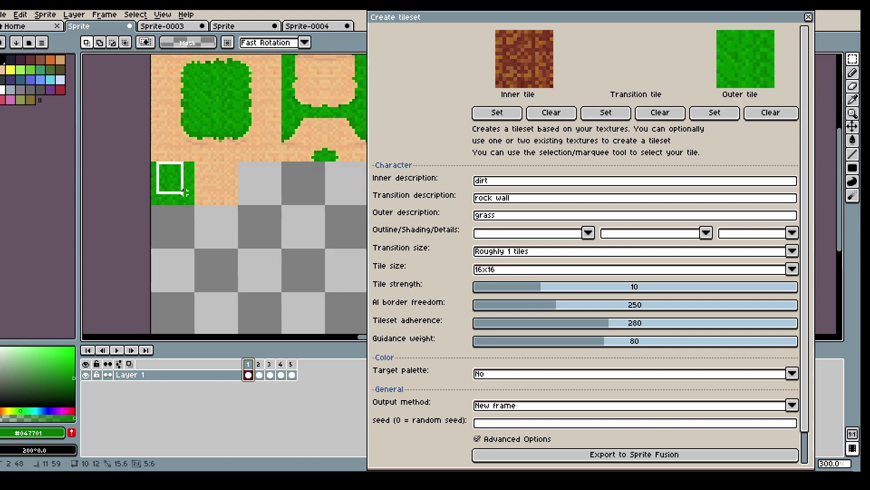
{"action": "left_click", "coordinate": [551, 113]}
{"action": "left_click", "coordinate": [771, 113]}
{"action": "key", "text": "ctrl+a"}
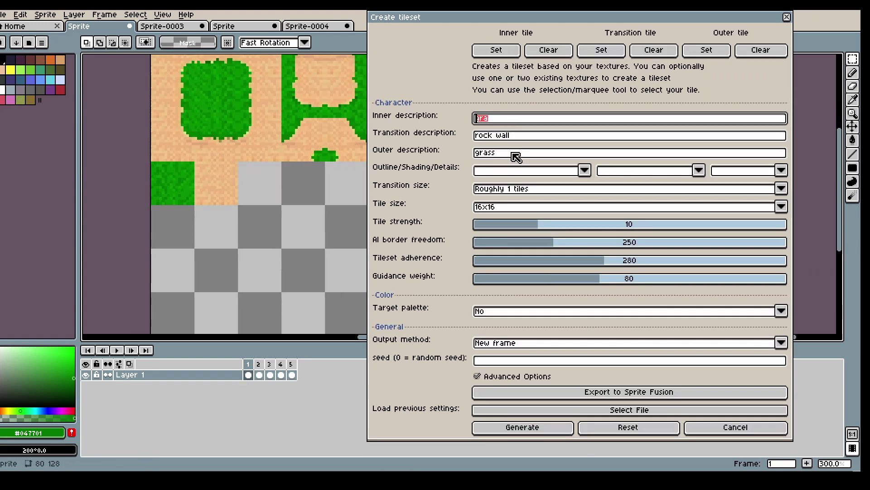
{"action": "type", "text": "ocean"}
{"action": "key", "text": "Tab"}
Set the inner tile from the plain water on frame 4 and the outer tile from the plain grass on frame 1.
{"action": "left_click", "coordinate": [464, 168]}
{"action": "left_click", "coordinate": [497, 50]}
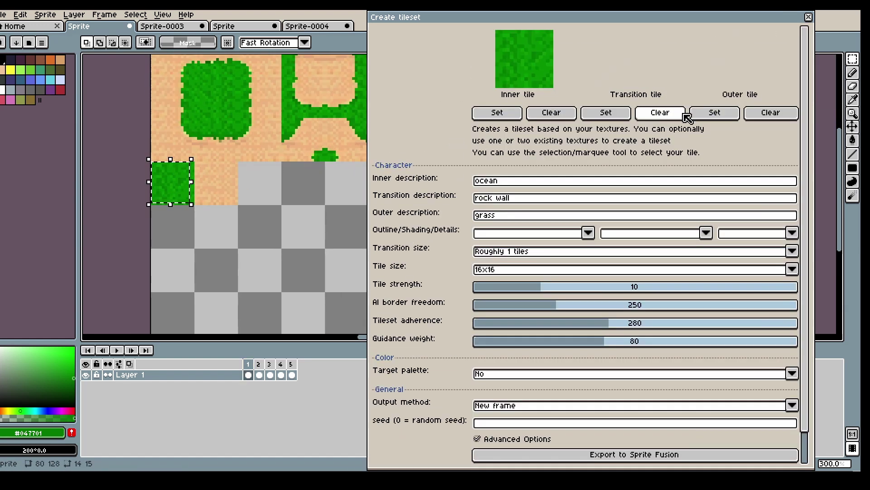
{"action": "left_click", "coordinate": [715, 113]}
{"action": "left_click", "coordinate": [281, 375]}
{"action": "left_click_drag", "start_coordinate": [195, 162], "coordinate": [210, 177]}
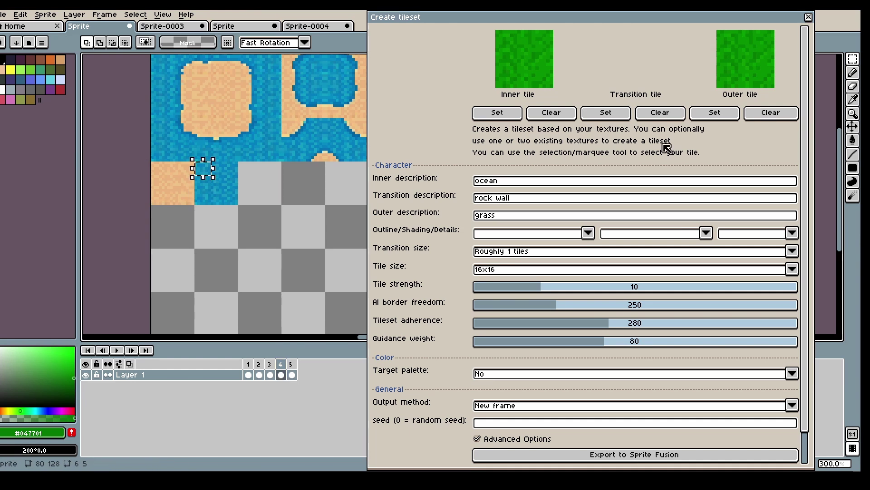
{"action": "left_click", "coordinate": [715, 112]}
{"action": "left_click", "coordinate": [497, 113]}
{"action": "left_click", "coordinate": [715, 113]}
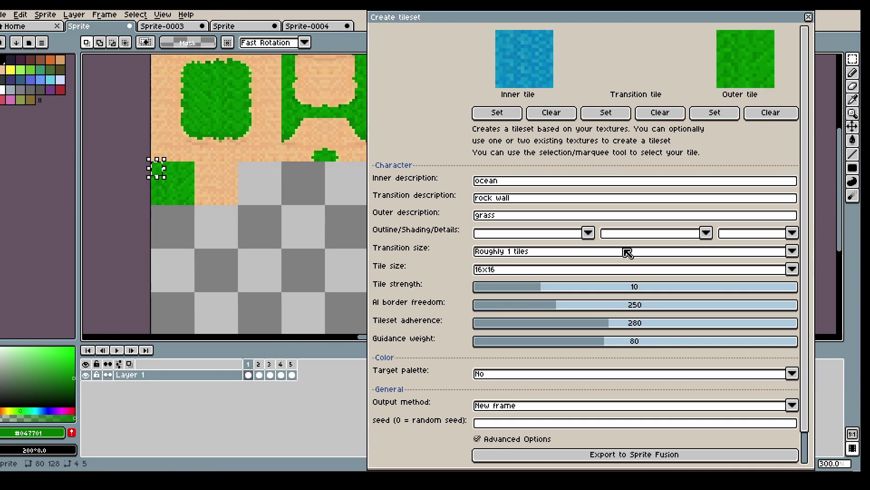
Set the transition size to roughly 0.25 tiles and AI border freedom to 150, and generate the ocean-to-grass rock wall tileset.
{"action": "left_click", "coordinate": [529, 306]}
{"action": "scroll", "coordinate": [567, 256], "scroll_direction": "down", "scroll_amount": 3}
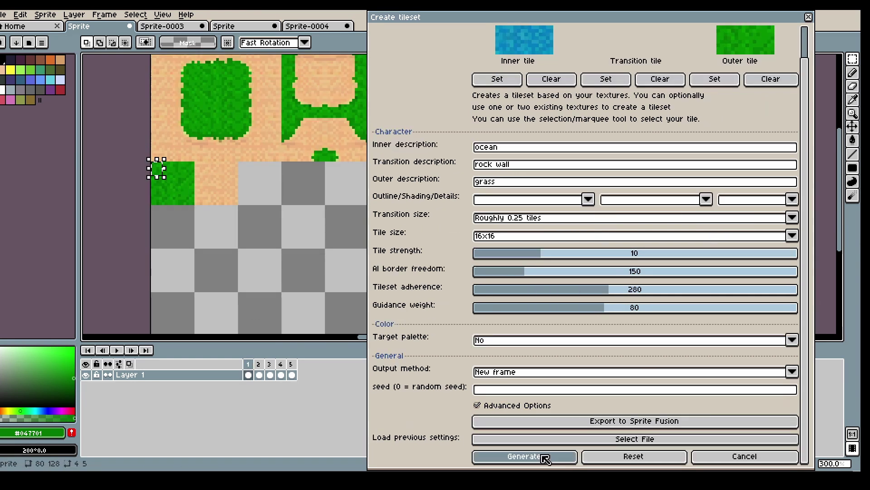
{"action": "left_click", "coordinate": [517, 166]}
{"action": "left_click", "coordinate": [533, 457]}
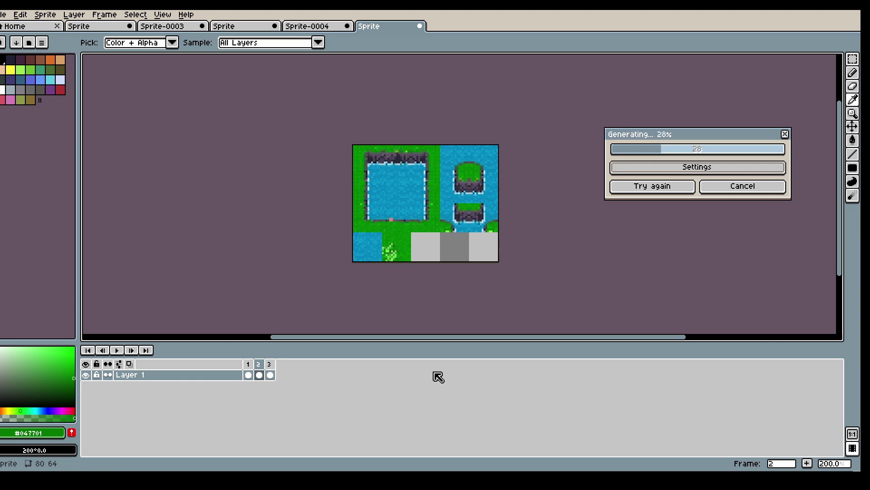
{"action": "left_click", "coordinate": [270, 374]}
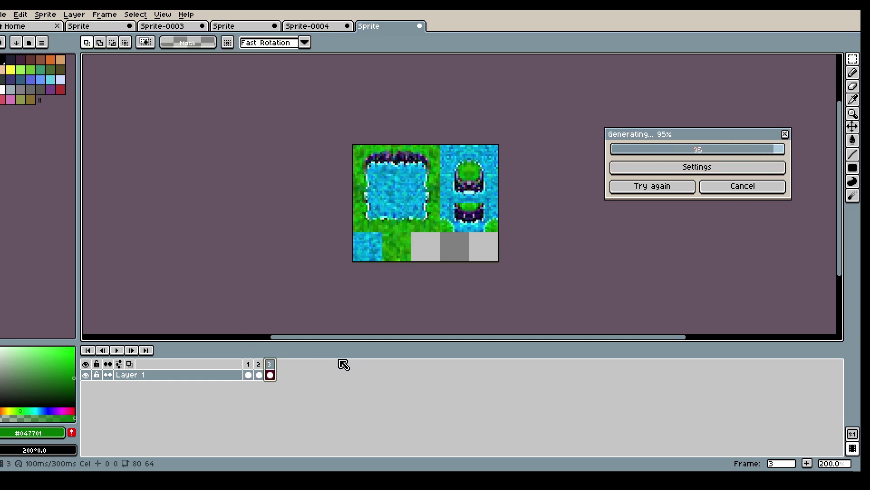
{"action": "scroll", "coordinate": [446, 213], "scroll_direction": "up", "scroll_amount": 1}
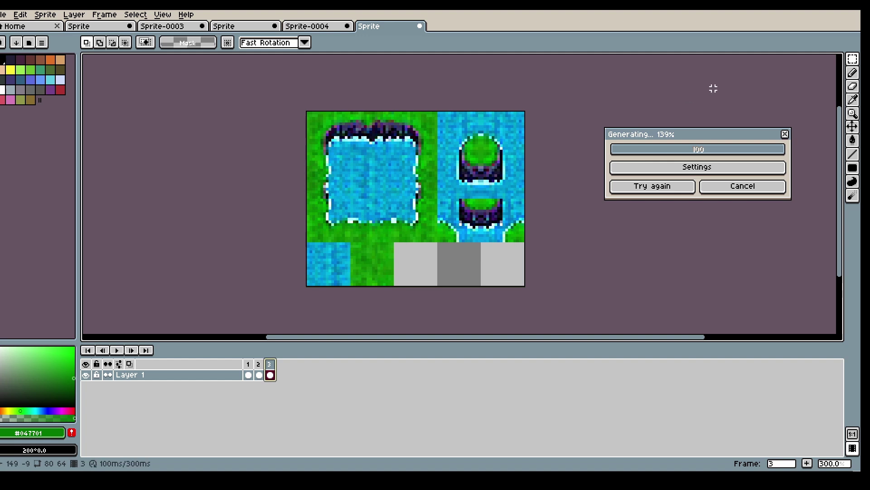
Switch to Sprite-0004 and insert an empty frame after frame 1.
{"action": "left_click", "coordinate": [173, 27]}
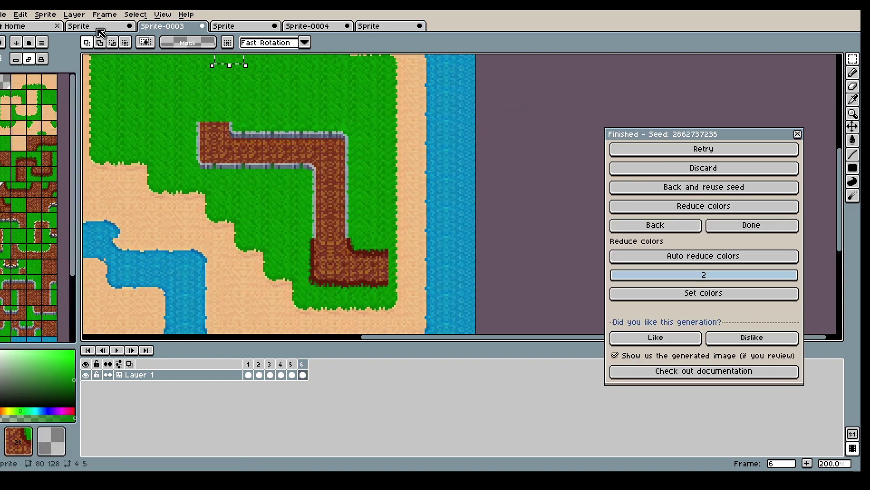
{"action": "left_click", "coordinate": [308, 27]}
{"action": "right_click", "coordinate": [251, 366]}
{"action": "left_click", "coordinate": [296, 397]}
Try to paste the generated ocean-to-grass tileset into the empty frame 2 of Sprite-0004.
{"action": "key", "text": "ctrl+v"}
{"action": "scroll", "coordinate": [310, 237], "scroll_direction": "down", "scroll_amount": 2}
{"action": "scroll", "coordinate": [309, 237], "scroll_direction": "up", "scroll_amount": 1}
{"action": "left_click", "coordinate": [380, 27]}
{"action": "left_click", "coordinate": [305, 28]}
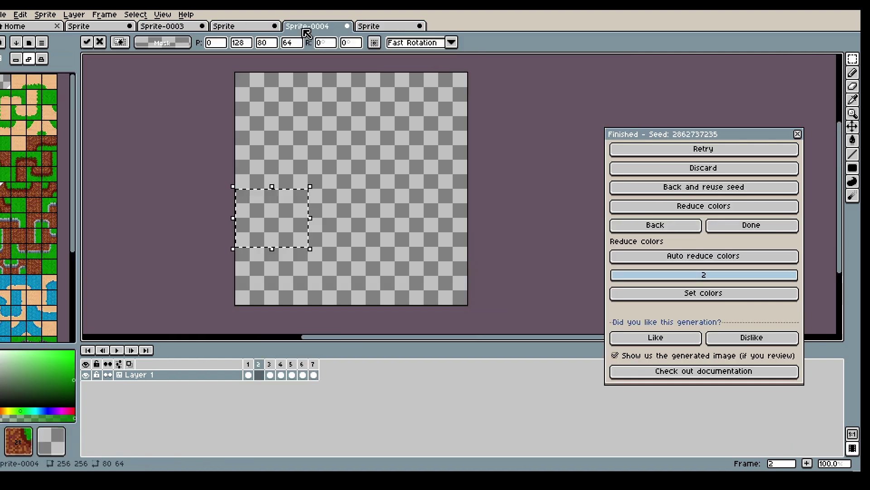
{"action": "key", "text": "ctrl+z"}
{"action": "scroll", "coordinate": [41, 208], "scroll_direction": "down", "scroll_amount": 4}
{"action": "left_click", "coordinate": [380, 27]}
{"action": "right_click", "coordinate": [219, 375]}
{"action": "mouse_move", "coordinate": [251, 420]}
{"action": "left_click", "coordinate": [333, 441]}
{"action": "left_click", "coordinate": [308, 27]}
{"action": "key", "text": "ctrl+v"}
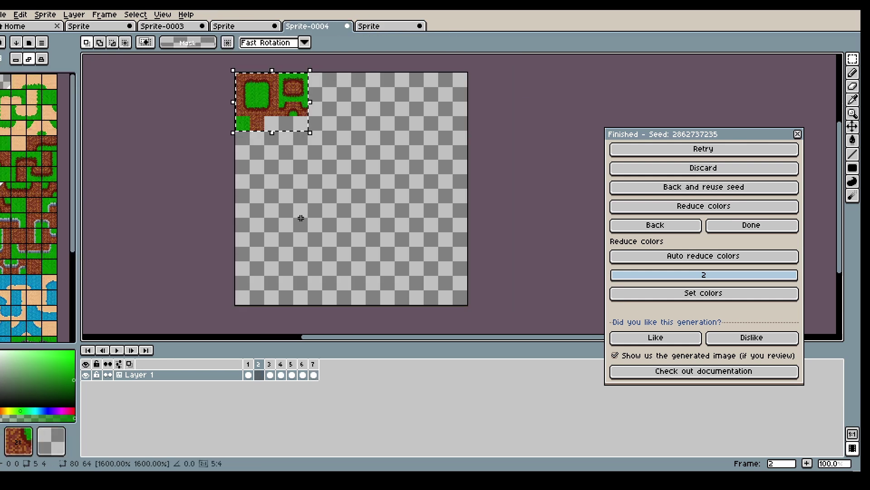
{"action": "key", "text": "ctrl+z"}
{"action": "left_click", "coordinate": [380, 27]}
{"action": "left_click", "coordinate": [410, 148]}
{"action": "left_click", "coordinate": [309, 26]}
{"action": "key", "text": "ctrl+v"}
{"action": "key", "text": "ctrl+z"}
{"action": "left_click", "coordinate": [270, 366]}
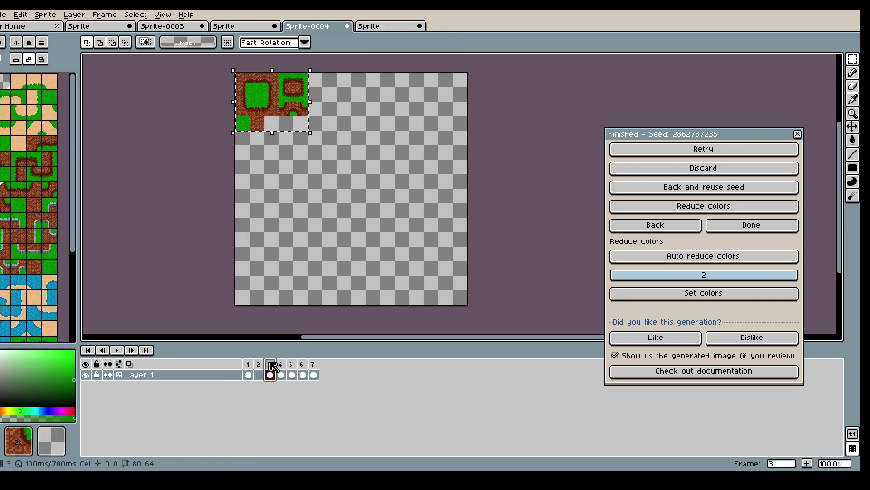
{"action": "key", "text": "ctrl+z"}
Copy the generated ocean-to-grass tileset into frame 2 of Sprite-0004.
{"action": "left_click", "coordinate": [379, 27]}
{"action": "left_click", "coordinate": [242, 26]}
{"action": "left_click", "coordinate": [308, 27]}
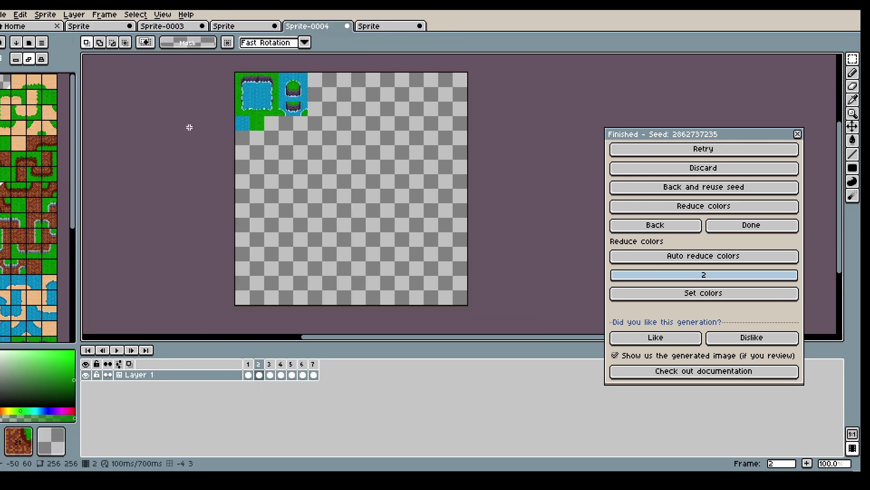
Dismiss the generation results and border the grass's lower shore on frame 7 with the rock cliff edge tile.
{"action": "left_click", "coordinate": [312, 374]}
{"action": "left_click", "coordinate": [44, 298]}
{"action": "scroll", "coordinate": [44, 298], "scroll_direction": "down", "scroll_amount": 2}
{"action": "scroll", "coordinate": [281, 301], "scroll_direction": "up", "scroll_amount": 1}
{"action": "left_click", "coordinate": [751, 225]}
{"action": "left_click", "coordinate": [852, 168]}
{"action": "left_click_drag", "start_coordinate": [220, 260], "coordinate": [610, 268]}
Border the grass's stepped right shore with the matching ocean-to-grass edge and corner tiles.
{"action": "left_click", "coordinate": [589, 180]}
{"action": "left_click", "coordinate": [603, 261]}
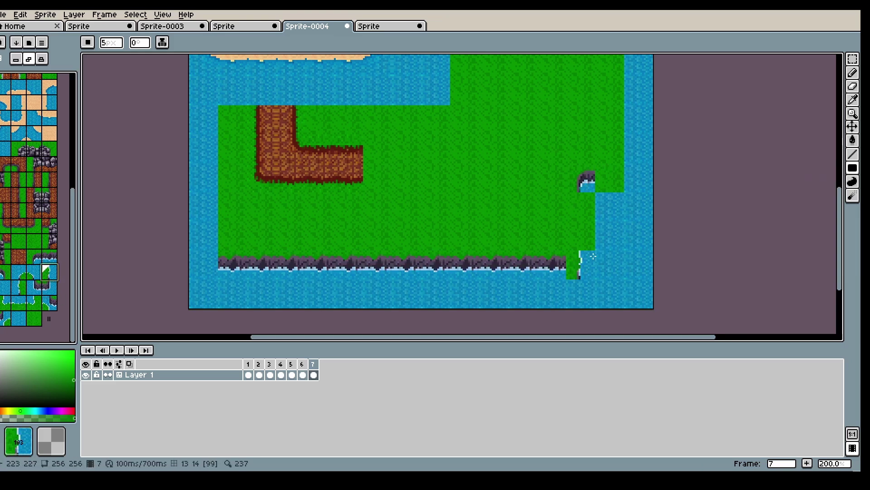
{"action": "left_click_drag", "start_coordinate": [588, 195], "coordinate": [587, 265]}
{"action": "left_click_drag", "start_coordinate": [610, 186], "coordinate": [607, 77]}
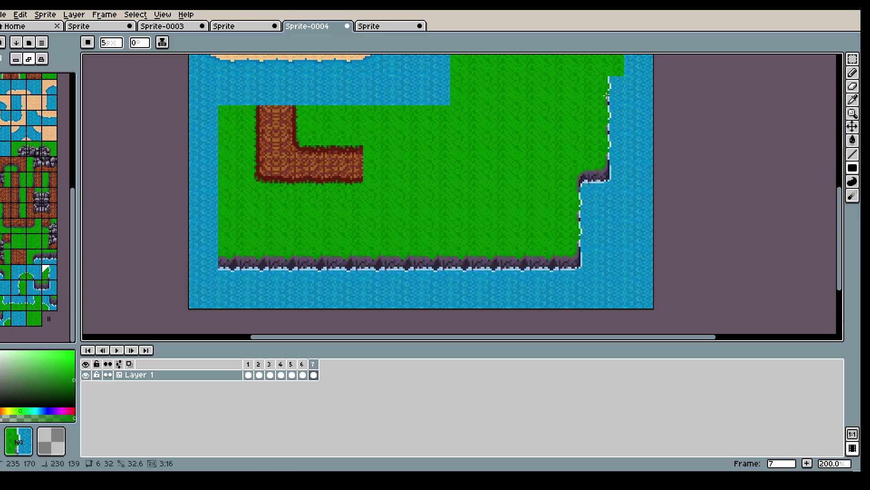
Border the upper and left sides of the tall grass block with ocean-to-grass edge and corner tiles.
{"action": "scroll", "coordinate": [605, 77], "scroll_direction": "down", "scroll_amount": 2}
{"action": "scroll", "coordinate": [603, 68], "scroll_direction": "up", "scroll_amount": 2}
{"action": "left_click", "coordinate": [47, 278]}
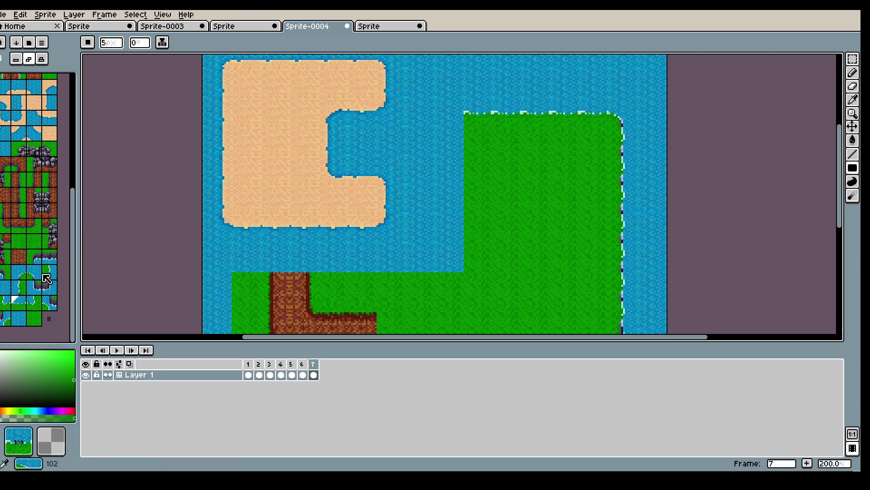
{"action": "left_click", "coordinate": [21, 283]}
{"action": "left_click_drag", "start_coordinate": [471, 127], "coordinate": [472, 258]}
{"action": "left_click", "coordinate": [471, 265]}
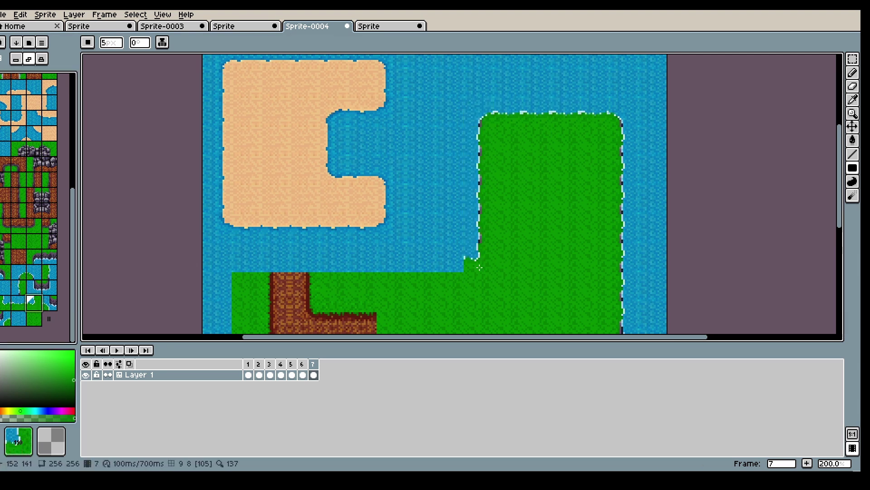
Border the upper and left shores of the wide lower grass area with matching edge and corner tiles, leaving the path's start open.
{"action": "left_click", "coordinate": [488, 281]}
{"action": "left_click", "coordinate": [481, 279]}
{"action": "left_click", "coordinate": [247, 265]}
{"action": "left_click", "coordinate": [222, 260]}
{"action": "scroll", "coordinate": [272, 254], "scroll_direction": "down", "scroll_amount": 2}
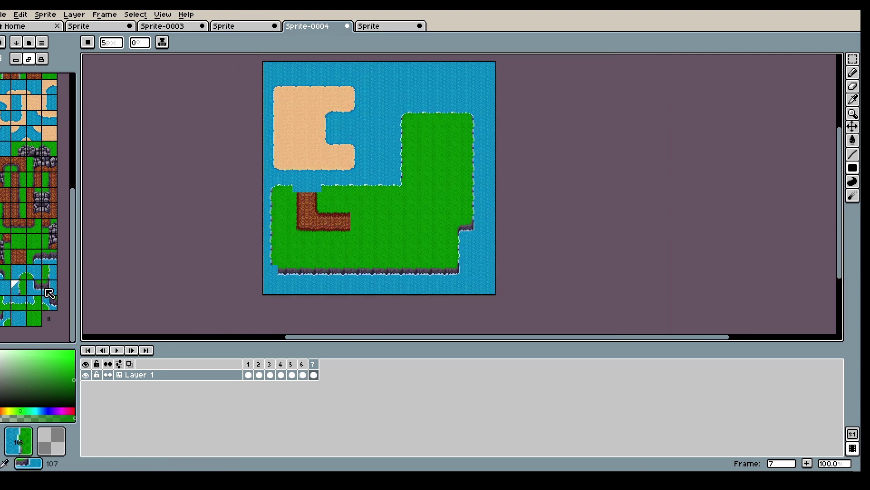
Extend the dirt path to the right and up into the tall grass block using the stone-edged dirt tiles.
{"action": "scroll", "coordinate": [267, 195], "scroll_direction": "up", "scroll_amount": 2}
{"action": "scroll", "coordinate": [29, 204], "scroll_direction": "up", "scroll_amount": 3}
{"action": "left_click_drag", "start_coordinate": [358, 251], "coordinate": [435, 251]}
{"action": "left_click", "coordinate": [25, 179]}
{"action": "mouse_move", "coordinate": [358, 228]}
{"action": "left_mouse_down"}
{"action": "mouse_move", "coordinate": [463, 228]}
{"action": "mouse_move", "coordinate": [521, 250]}
{"action": "mouse_move", "coordinate": [521, 149]}
{"action": "left_mouse_up"}
{"action": "left_click", "coordinate": [532, 271]}
{"action": "left_click", "coordinate": [40, 191]}
{"action": "left_click", "coordinate": [505, 251]}
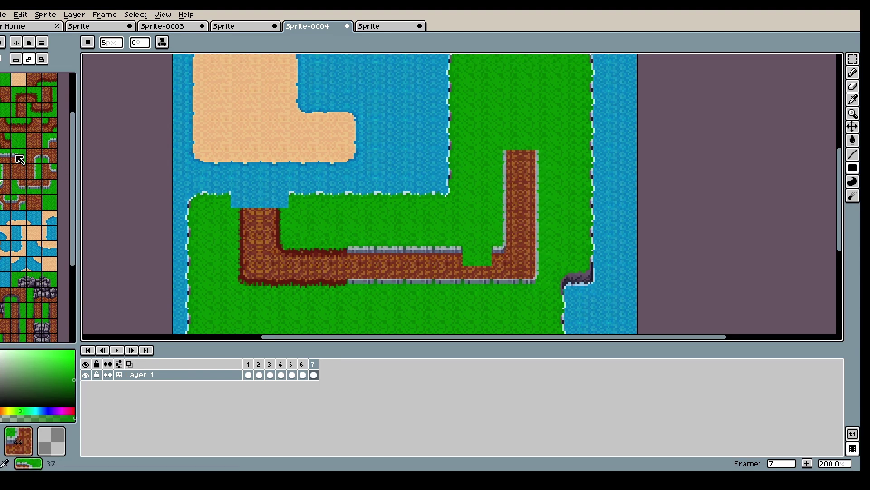
Fill a block of plain dirt, three tiles wide and two tiles high, directly below the dirt path.
{"action": "scroll", "coordinate": [41, 254], "scroll_direction": "down", "scroll_amount": 2}
{"action": "left_click", "coordinate": [35, 220]}
{"action": "left_click_drag", "start_coordinate": [344, 230], "coordinate": [410, 260]}
Build a small grey rock wall with a grassy top inside the dirt block from the dirt-to-grass rock wall tiles.
{"action": "left_click", "coordinate": [35, 283]}
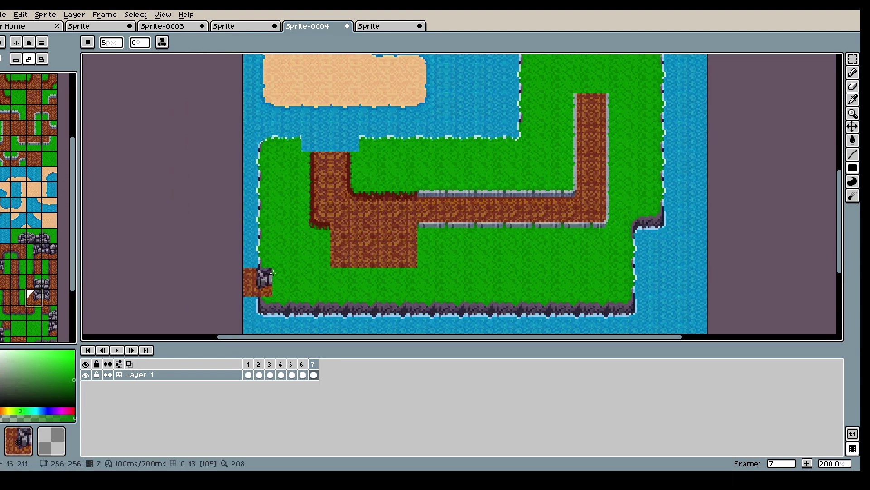
{"action": "left_click", "coordinate": [353, 247]}
{"action": "left_click", "coordinate": [394, 248]}
{"action": "scroll", "coordinate": [61, 290], "scroll_direction": "down", "scroll_amount": 2}
{"action": "left_click", "coordinate": [33, 193]}
{"action": "left_click", "coordinate": [397, 225]}
{"action": "left_click", "coordinate": [374, 225]}
{"action": "left_click", "coordinate": [374, 249]}
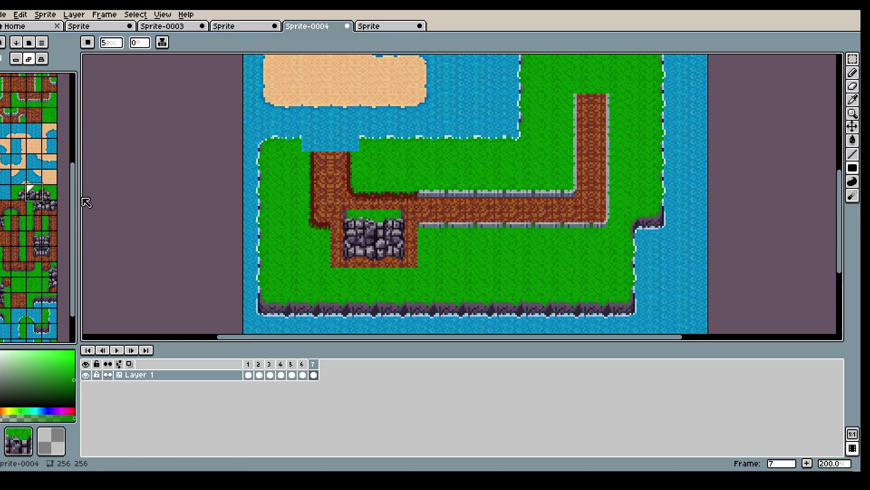
{"action": "left_click", "coordinate": [19, 207]}
{"action": "left_click", "coordinate": [403, 195]}
Move the 3 x 3 tile area containing the rock wall down by two tiles and deselect it.
{"action": "key", "text": "m"}
{"action": "left_click_drag", "start_coordinate": [336, 186], "coordinate": [413, 263]}
{"action": "left_click_drag", "start_coordinate": [374, 224], "coordinate": [386, 282]}
{"action": "key", "text": "ctrl+d"}
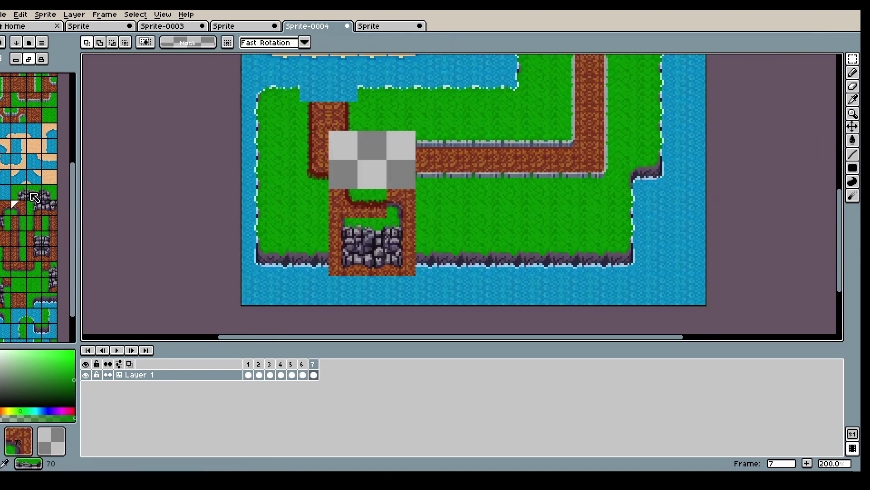
Complete the upper edge and upper-left corner of the raised grass above the rock wall with matching tiles.
{"action": "left_click", "coordinate": [18, 269]}
{"action": "key", "text": "b"}
{"action": "left_click", "coordinate": [372, 203]}
{"action": "left_click", "coordinate": [6, 209]}
{"action": "left_click", "coordinate": [343, 203]}
{"action": "scroll", "coordinate": [23, 182], "scroll_direction": "up", "scroll_amount": 5}
{"action": "left_click", "coordinate": [18, 130]}
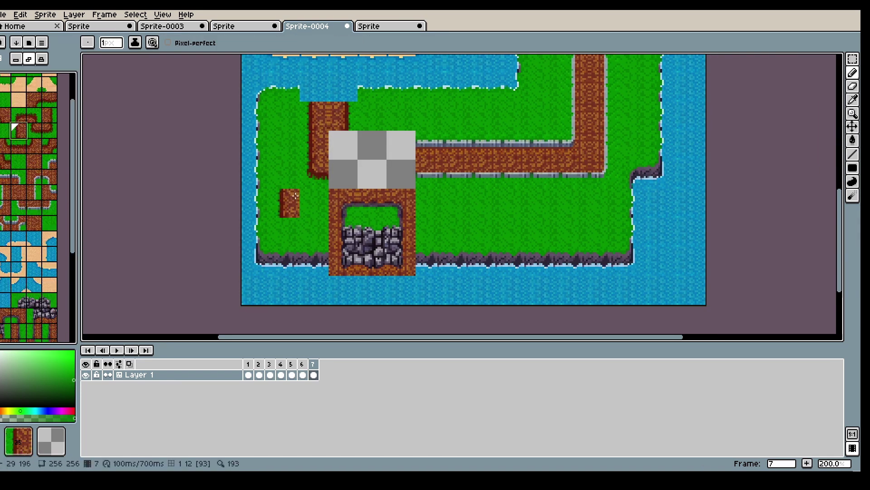
{"action": "left_click_drag", "start_coordinate": [314, 203], "coordinate": [314, 261]}
{"action": "left_click", "coordinate": [34, 130]}
{"action": "left_click", "coordinate": [50, 100]}
{"action": "left_click_drag", "start_coordinate": [343, 290], "coordinate": [430, 276]}
Undo the recent dirt block and rock wall edits until only the dirt path remains on the grass.
{"action": "key", "text": "ctrl+z"}
{"action": "key", "text": "ctrl+z"}
{"action": "key", "text": "ctrl+z"}
{"action": "key", "text": "ctrl+z"}
{"action": "key", "text": "ctrl+z"}
{"action": "key", "text": "ctrl+z"}
{"action": "key", "text": "ctrl+z"}
{"action": "key", "text": "ctrl+z"}
{"action": "key", "text": "ctrl+z"}
{"action": "key", "text": "ctrl+z"}
{"action": "key", "text": "ctrl+z"}
{"action": "key", "text": "ctrl+z"}
{"action": "key", "text": "ctrl+z"}
{"action": "key", "text": "ctrl+z"}
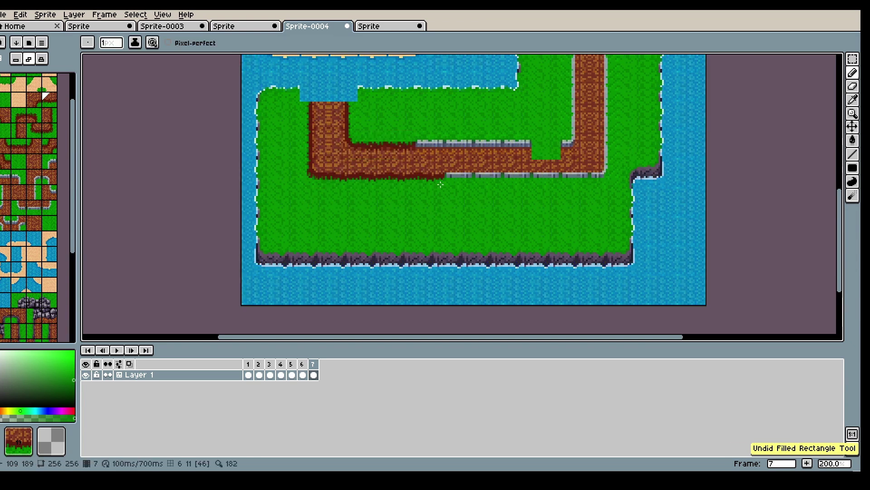
Fill a block of plain dirt three tiles wide and four tiles high around the lower-left bend of the dirt path.
{"action": "left_click_drag", "start_coordinate": [437, 199], "coordinate": [446, 232]}
{"action": "scroll", "coordinate": [39, 284], "scroll_direction": "down", "scroll_amount": 3}
{"action": "left_click", "coordinate": [19, 105]}
{"action": "mouse_move", "coordinate": [352, 206]}
{"action": "left_mouse_down"}
{"action": "mouse_move", "coordinate": [323, 176]}
{"action": "mouse_move", "coordinate": [294, 235]}
{"action": "left_mouse_up"}
Border the dirt block with matching dirt-to-grass edge and corner tiles along its outer sides.
{"action": "scroll", "coordinate": [34, 171], "scroll_direction": "up", "scroll_amount": 3}
{"action": "left_click", "coordinate": [18, 174]}
{"action": "left_click_drag", "start_coordinate": [294, 177], "coordinate": [294, 235]}
{"action": "left_click", "coordinate": [34, 174]}
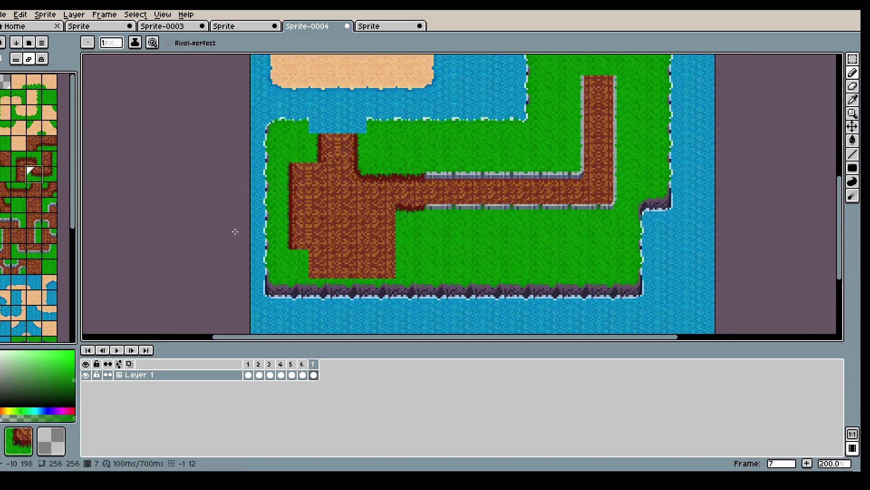
{"action": "left_click", "coordinate": [294, 264]}
{"action": "left_click", "coordinate": [49, 159]}
{"action": "left_click_drag", "start_coordinate": [410, 235], "coordinate": [410, 207]}
{"action": "left_click", "coordinate": [34, 143]}
{"action": "left_click", "coordinate": [323, 176]}
Build a rock wall three tiles wide and two tiles high with a grassy top in the middle of the dirt block.
{"action": "scroll", "coordinate": [34, 204], "scroll_direction": "down", "scroll_amount": 5}
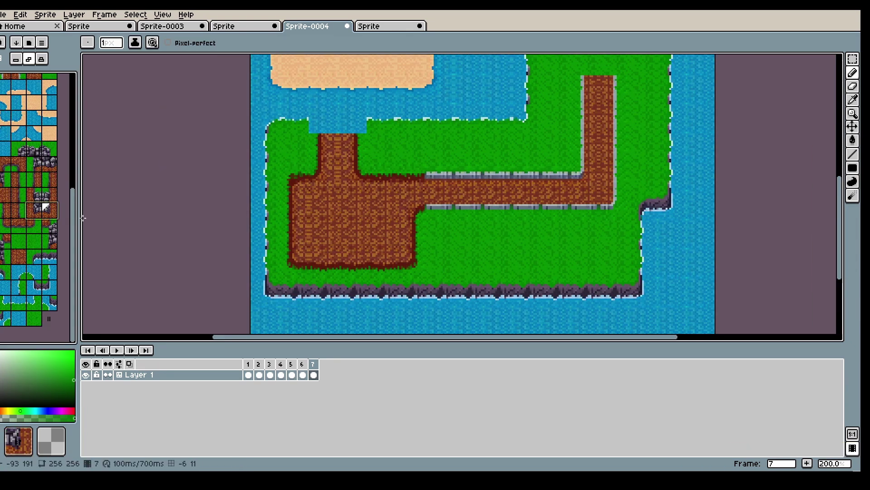
{"action": "left_click", "coordinate": [323, 234]}
{"action": "left_click", "coordinate": [381, 235]}
{"action": "left_click", "coordinate": [353, 235]}
{"action": "left_click", "coordinate": [382, 206]}
{"action": "left_click", "coordinate": [323, 206]}
{"action": "left_click", "coordinate": [353, 205]}
Close off the raised grass above the rock wall with matching upper edge and corner tiles.
{"action": "left_click", "coordinate": [852, 59]}
{"action": "left_click_drag", "start_coordinate": [317, 199], "coordinate": [388, 242]}
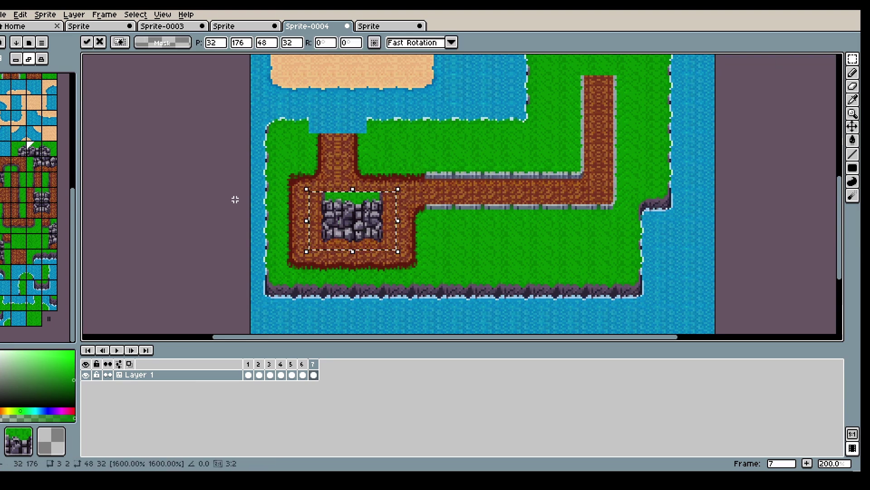
{"action": "key", "text": "shift+s"}
{"action": "left_click", "coordinate": [14, 170]}
{"action": "key", "text": "b"}
{"action": "left_click", "coordinate": [381, 177]}
{"action": "left_click", "coordinate": [6, 165]}
{"action": "left_click", "coordinate": [352, 206]}
{"action": "key", "text": "ctrl+z"}
{"action": "key", "text": "ctrl+z"}
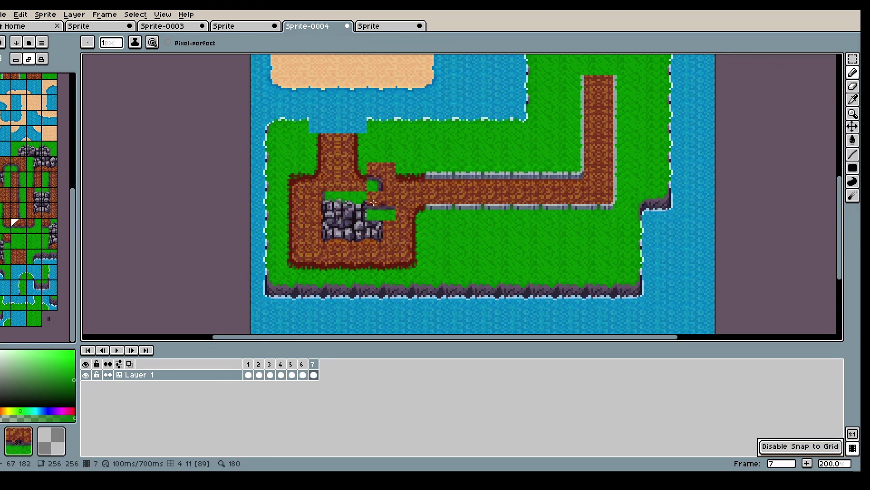
Finish the dirt-to-grass border around the upper side of the dirt area surrounding the rock wall.
{"action": "scroll", "coordinate": [27, 204], "scroll_direction": "up", "scroll_amount": 5}
{"action": "left_click", "coordinate": [19, 139]}
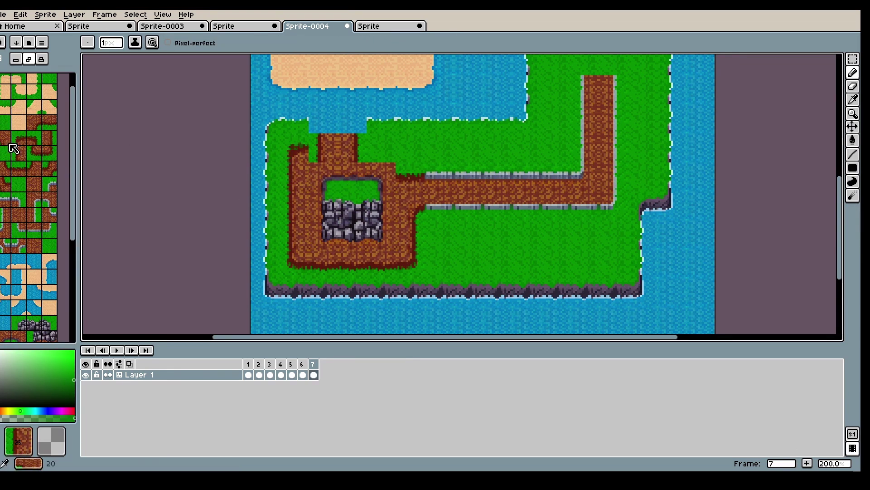
{"action": "scroll", "coordinate": [409, 176], "scroll_direction": "down", "scroll_amount": 2}
{"action": "scroll", "coordinate": [435, 163], "scroll_direction": "up", "scroll_amount": 2}
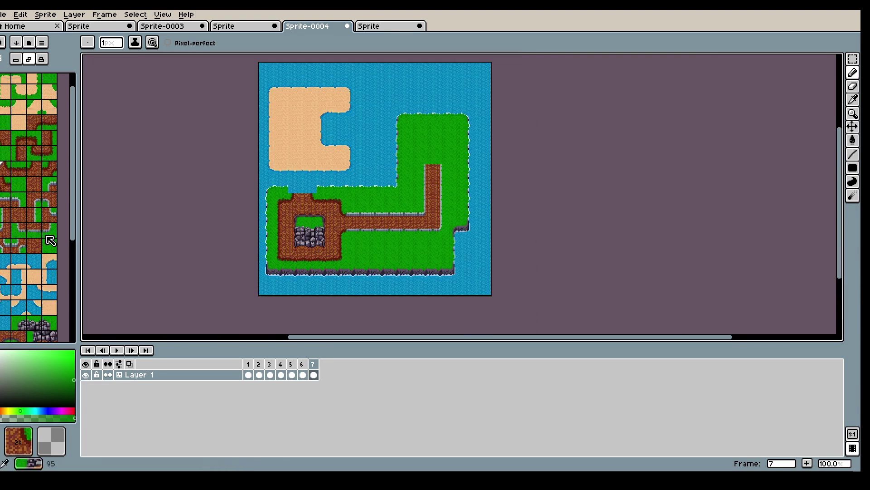
Add a new regular layer above the tilemap layer.
{"action": "scroll", "coordinate": [236, 250], "scroll_direction": "down", "scroll_amount": 1}
{"action": "key", "text": "m"}
{"action": "right_click", "coordinate": [205, 375]}
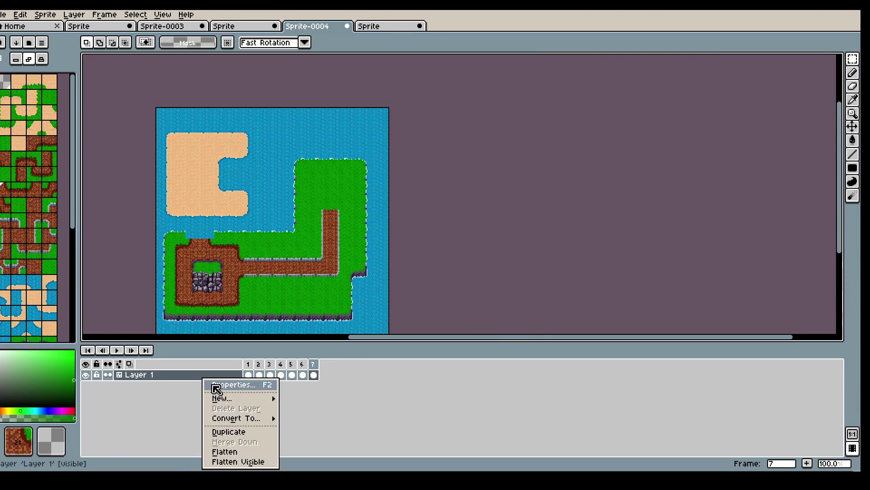
{"action": "mouse_move", "coordinate": [220, 398]}
{"action": "left_click", "coordinate": [313, 399]}
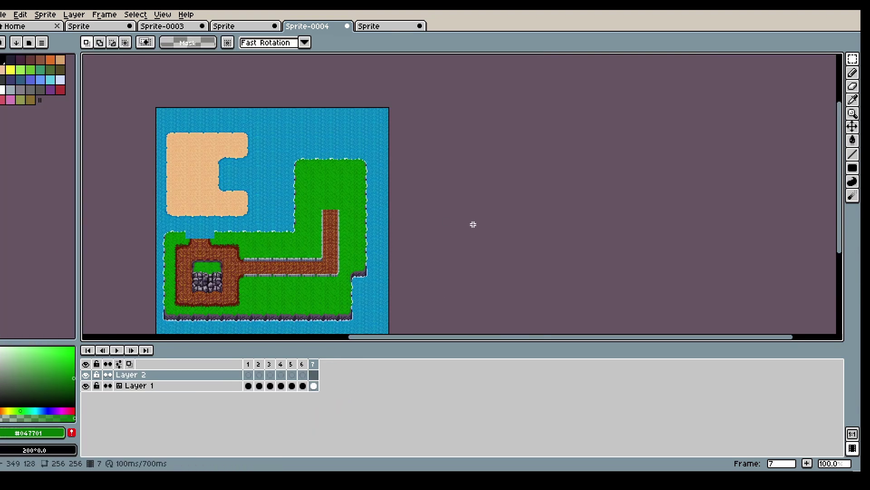
Open PixelLab's Extend map (v2) tool for the map.
{"action": "left_click", "coordinate": [710, 178]}
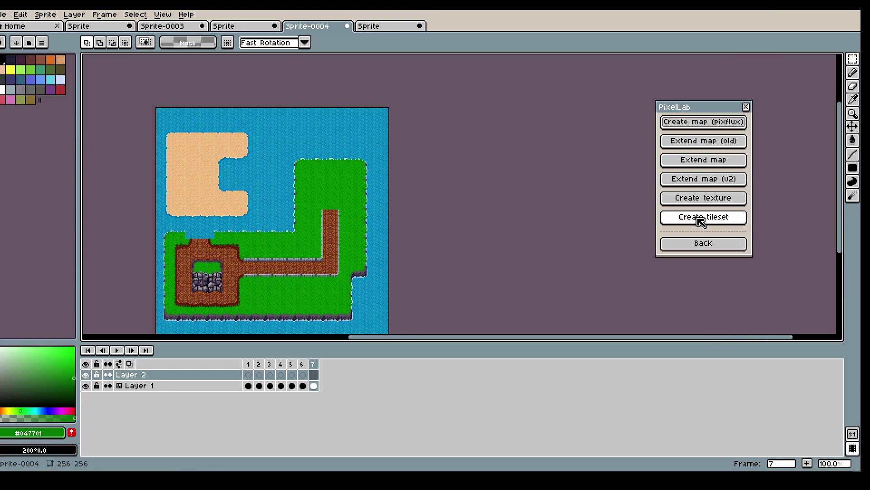
{"action": "left_click", "coordinate": [710, 167]}
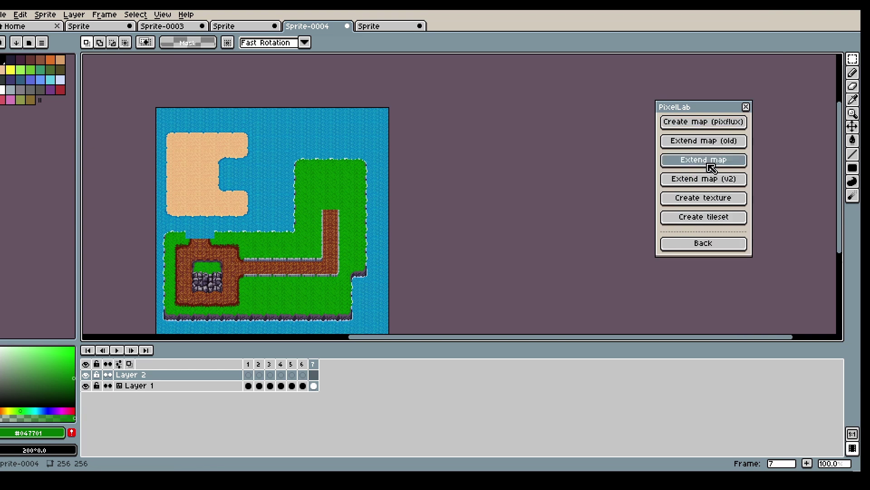
{"action": "left_click", "coordinate": [434, 261]}
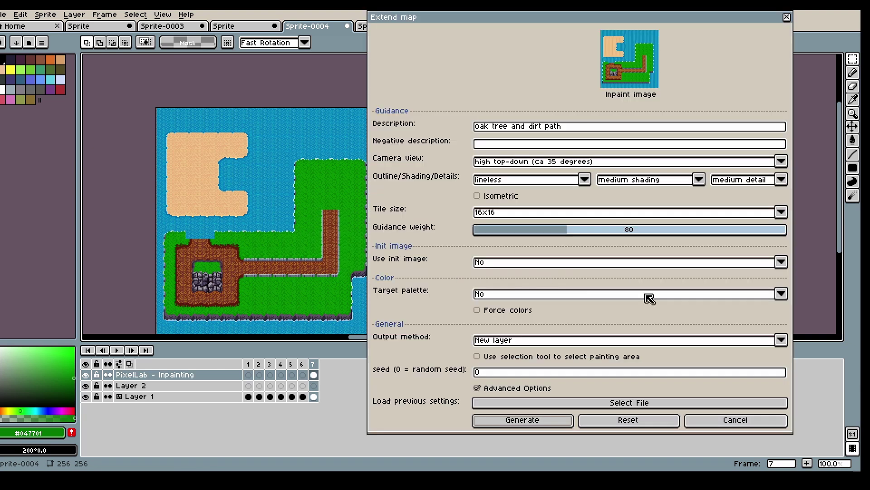
{"action": "left_click", "coordinate": [726, 422]}
{"action": "left_click", "coordinate": [723, 183]}
{"action": "left_click", "coordinate": [731, 179]}
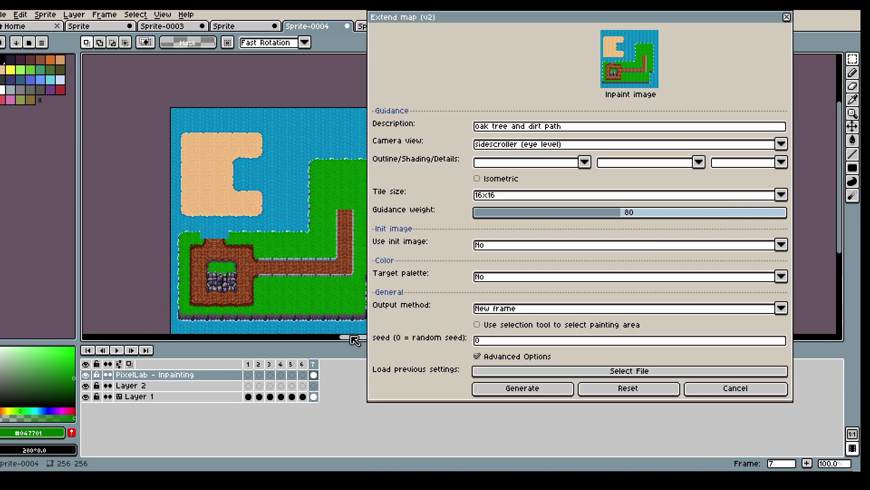
Mask the water gap between the beach and the dirt path with a filled rectangle and set the description to "bridge".
{"action": "scroll", "coordinate": [227, 236], "scroll_direction": "up", "scroll_amount": 1}
{"action": "key", "text": "b"}
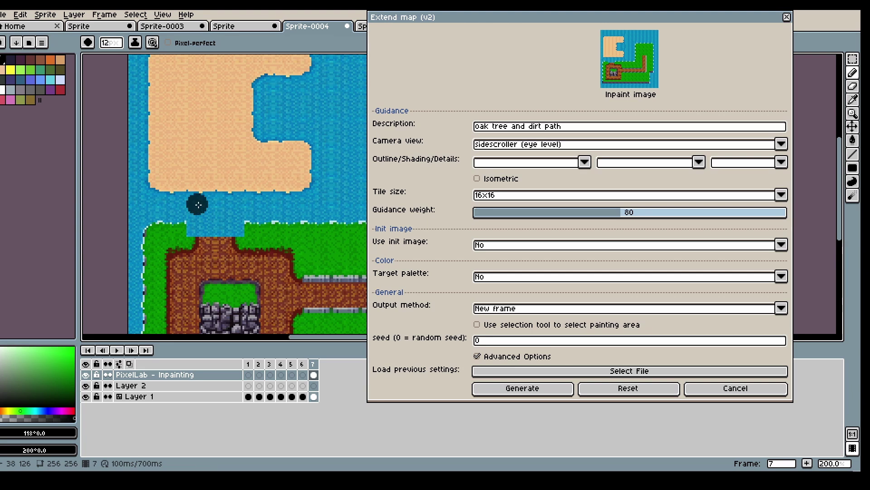
{"action": "left_click", "coordinate": [852, 167]}
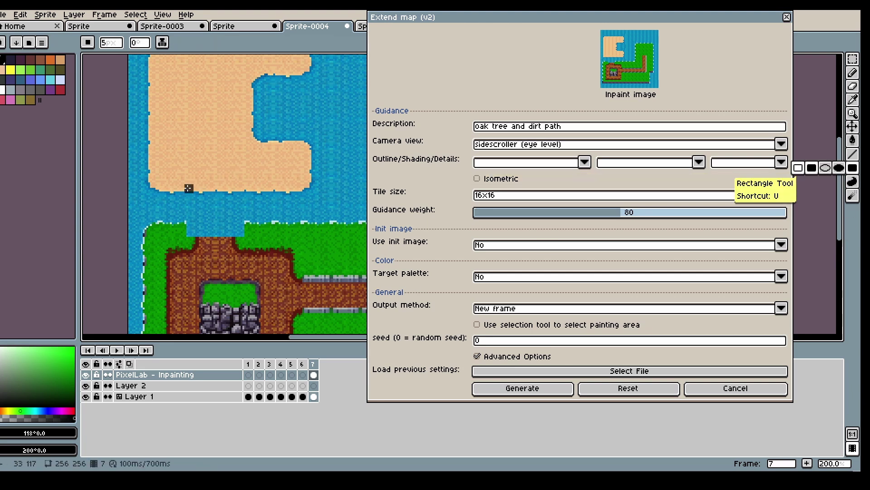
{"action": "mouse_move", "coordinate": [187, 175]}
{"action": "left_mouse_down"}
{"action": "mouse_move", "coordinate": [249, 228]}
{"action": "mouse_move", "coordinate": [246, 244]}
{"action": "left_mouse_up"}
{"action": "left_click_drag", "start_coordinate": [561, 126], "coordinate": [380, 142]}
{"action": "type", "text": "bridge"}
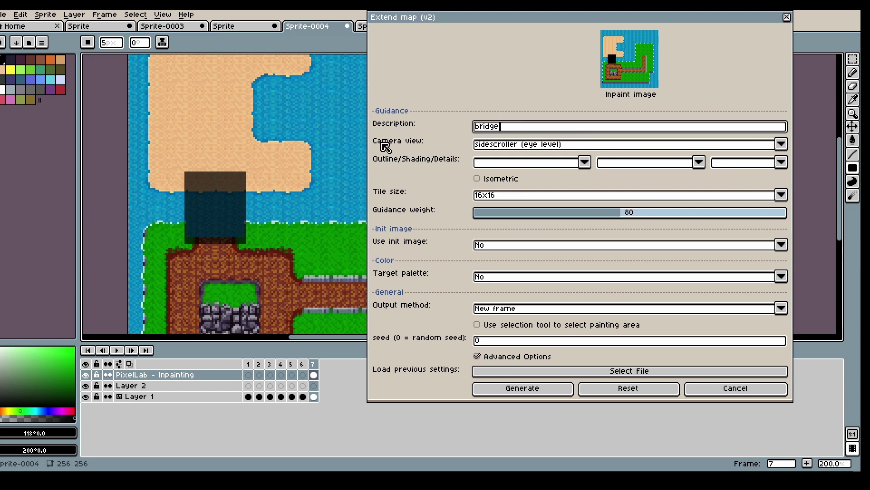
Enable using the selection tool for the painting area and select a 96 x 96 pixel region around the masked gap.
{"action": "left_click", "coordinate": [541, 326]}
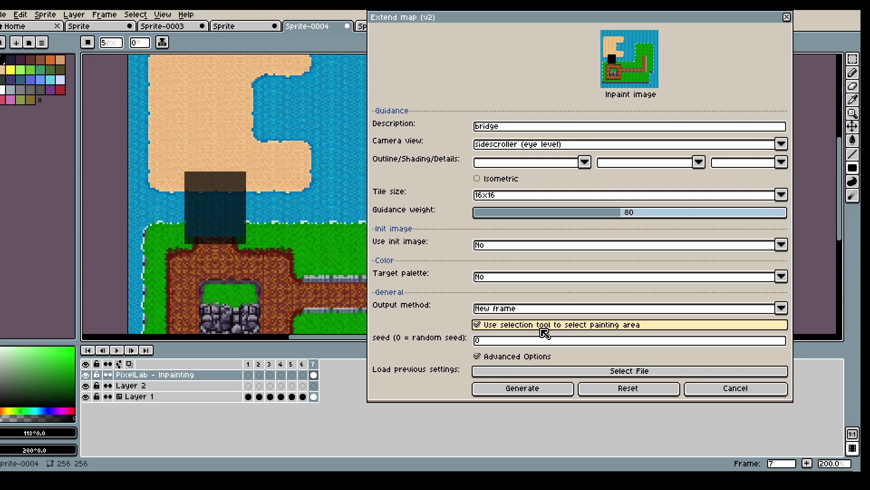
{"action": "left_click", "coordinate": [854, 64]}
{"action": "left_click_drag", "start_coordinate": [157, 122], "coordinate": [287, 281]}
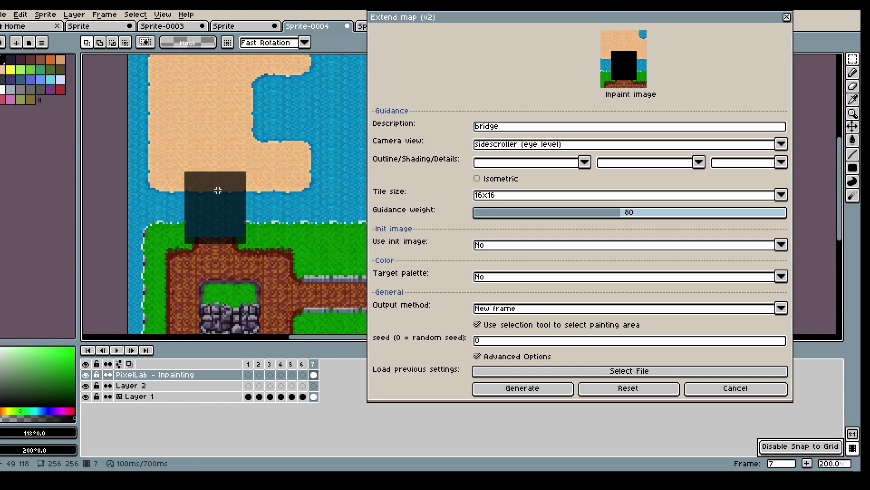
{"action": "left_click_drag", "start_coordinate": [129, 121], "coordinate": [307, 307]}
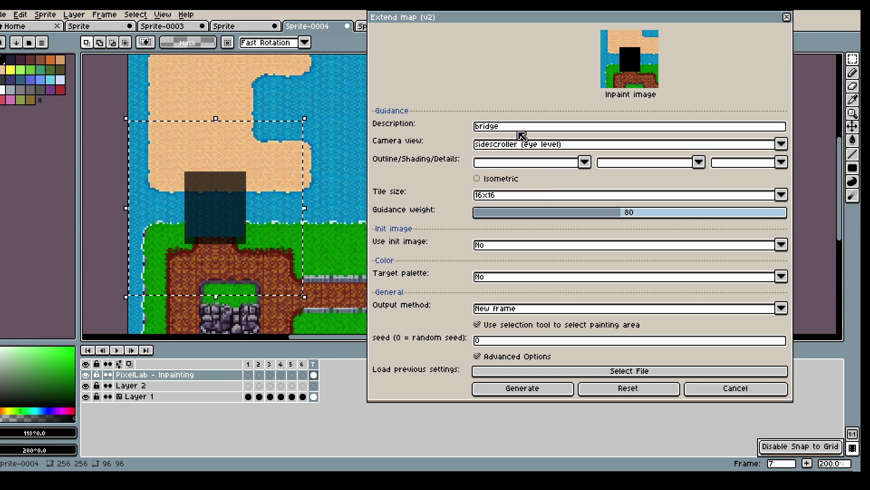
Change the description to "wooden bridge from beach to dirt road" and generate the bridge.
{"action": "left_click_drag", "start_coordinate": [517, 130], "coordinate": [476, 128]}
{"action": "key", "text": "BackSpace"}
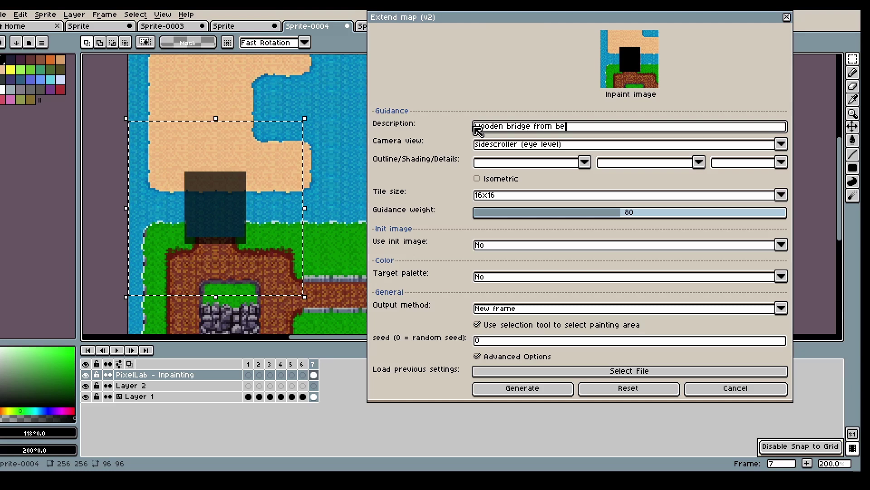
{"action": "type", "text": "ach to dirt road"}
{"action": "left_click", "coordinate": [547, 391]}
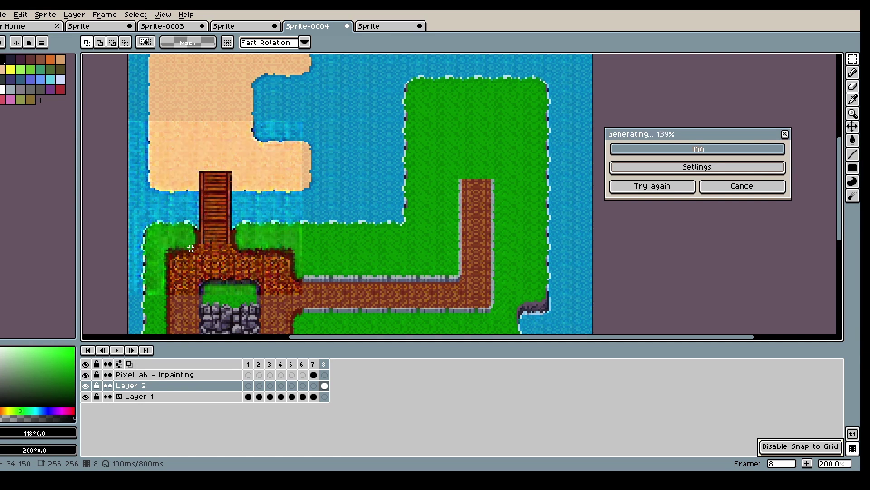
Reopen the Extend map (v2) settings and activate the PixelLab - Inpainting layer on frame 8.
{"action": "scroll", "coordinate": [256, 226], "scroll_direction": "down", "scroll_amount": 1}
{"action": "scroll", "coordinate": [342, 213], "scroll_direction": "up", "scroll_amount": 1}
{"action": "left_click", "coordinate": [673, 206]}
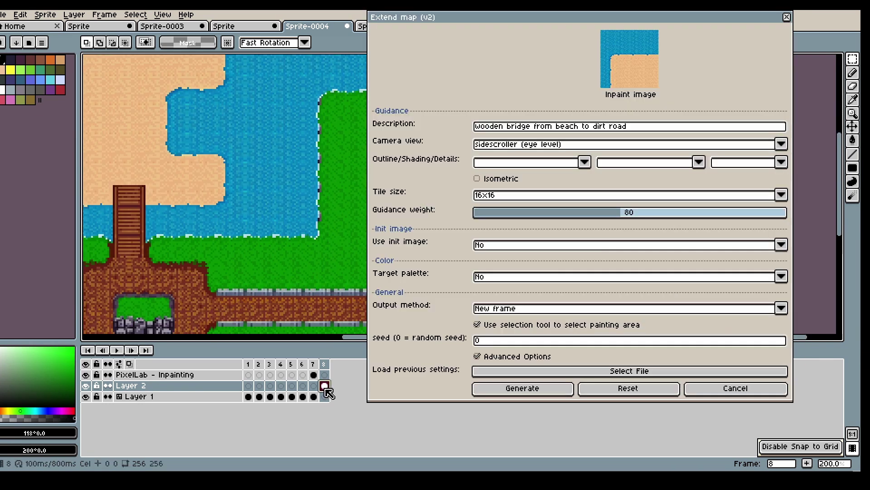
{"action": "scroll", "coordinate": [204, 232], "scroll_direction": "down", "scroll_amount": 1}
{"action": "scroll", "coordinate": [245, 215], "scroll_direction": "up", "scroll_amount": 1}
{"action": "key", "text": "b"}
{"action": "left_click", "coordinate": [324, 376]}
Mask a rectangular area of grass above the upper end of the dirt path, moving the settings dialog aside.
{"action": "left_click", "coordinate": [852, 154]}
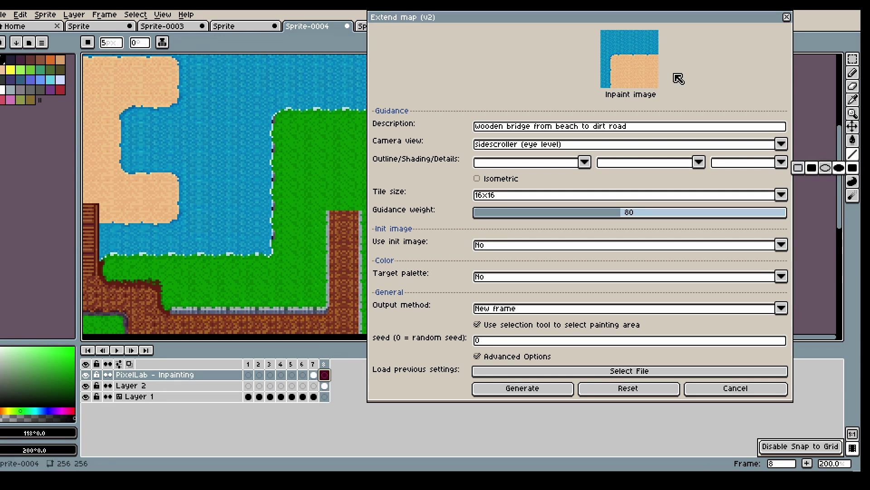
{"action": "left_click_drag", "start_coordinate": [679, 79], "coordinate": [851, 90]}
{"action": "mouse_move", "coordinate": [308, 123]}
{"action": "left_mouse_down"}
{"action": "mouse_move", "coordinate": [397, 205]}
{"action": "mouse_move", "coordinate": [392, 200]}
{"action": "left_mouse_up"}
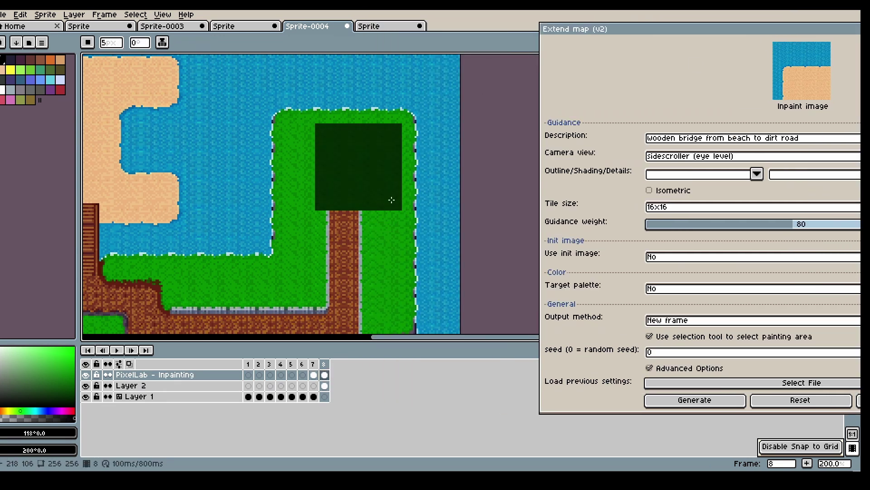
{"action": "left_click_drag", "start_coordinate": [292, 132], "coordinate": [366, 207]}
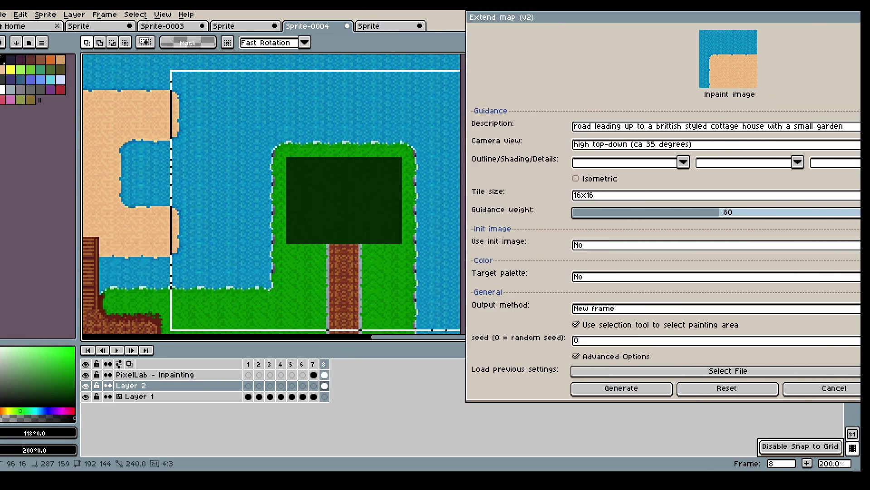
Extend the mask over the surrounding grass and shoreline with the 15 px brush and generate the British-style cottage with a small garden.
{"action": "left_click", "coordinate": [325, 376]}
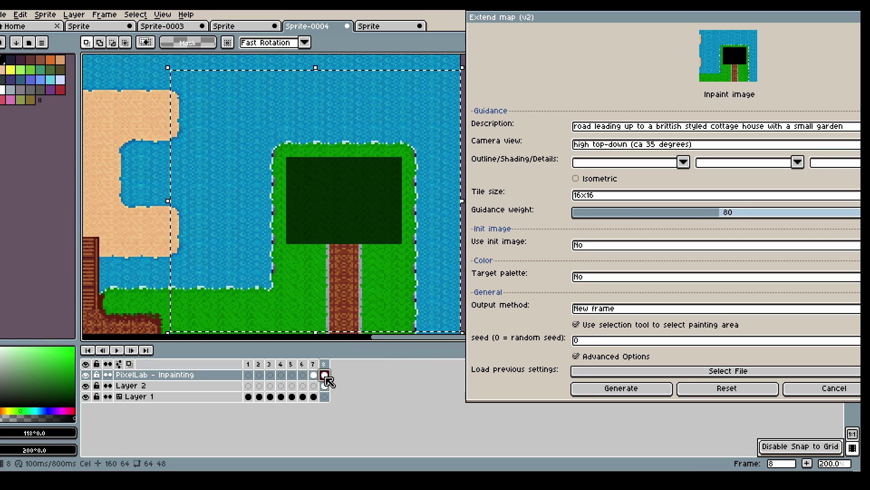
{"action": "key", "text": "b"}
{"action": "left_click", "coordinate": [290, 140]}
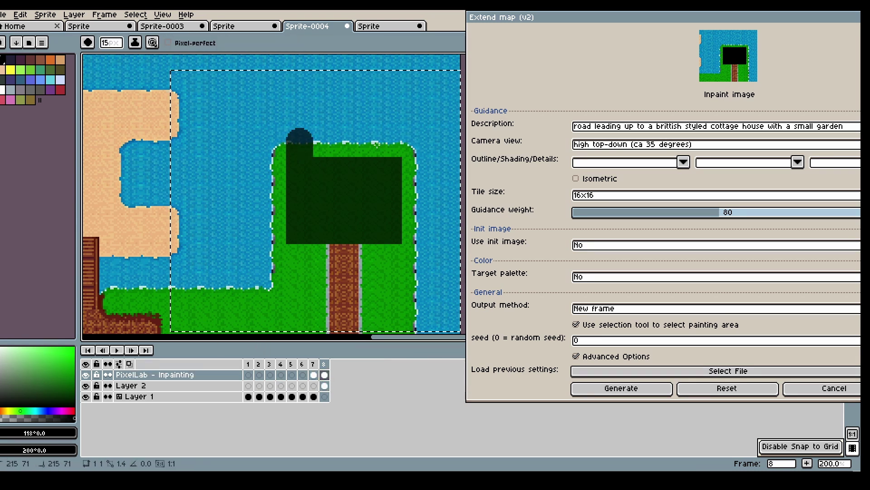
{"action": "left_click_drag", "start_coordinate": [300, 140], "coordinate": [380, 143]}
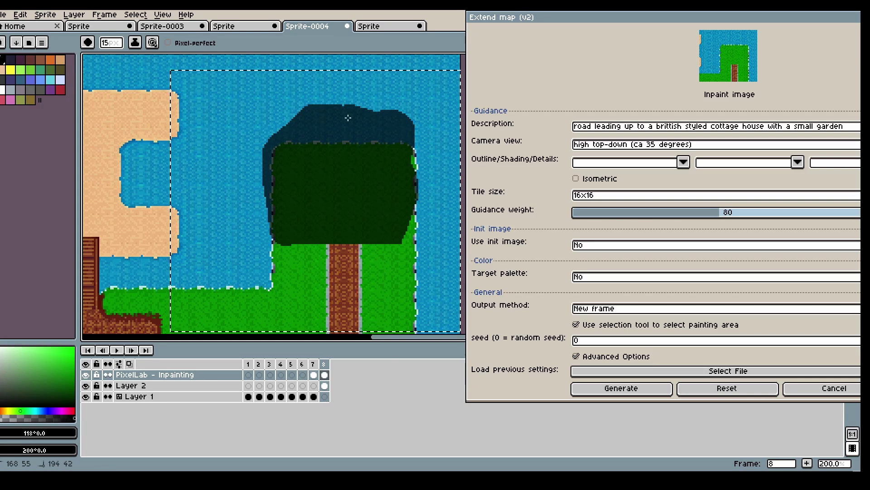
{"action": "left_click_drag", "start_coordinate": [390, 225], "coordinate": [383, 234]}
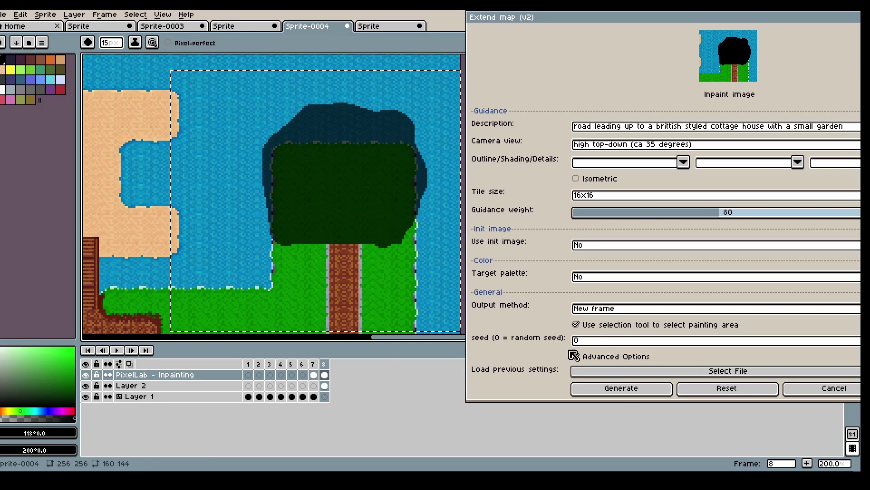
{"action": "left_click", "coordinate": [625, 388]}
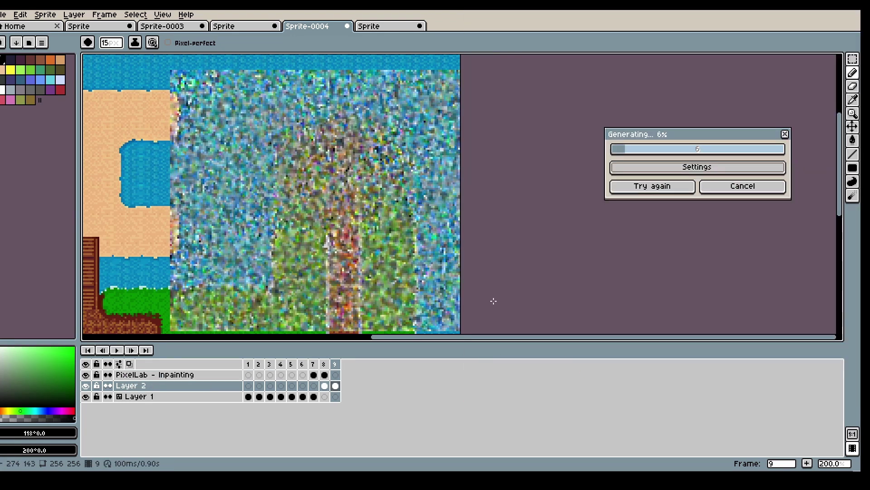
Adjust the brushed mask on the beach in frame 9 and generate a "palm tree on the beach".
{"action": "left_click", "coordinate": [335, 364]}
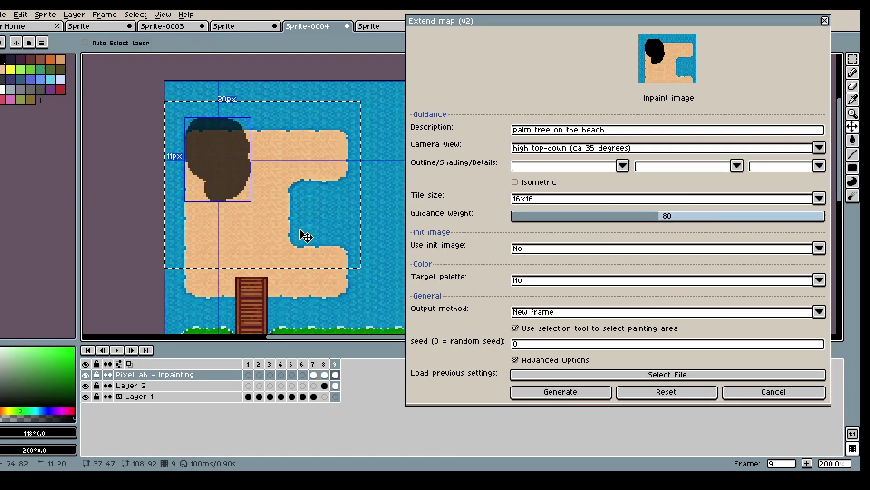
{"action": "key", "text": "ctrl+z"}
{"action": "mouse_move", "coordinate": [252, 203]}
{"action": "left_mouse_down"}
{"action": "mouse_move", "coordinate": [224, 178]}
{"action": "mouse_move", "coordinate": [227, 159]}
{"action": "mouse_move", "coordinate": [266, 148]}
{"action": "mouse_move", "coordinate": [261, 190]}
{"action": "mouse_move", "coordinate": [245, 188]}
{"action": "mouse_move", "coordinate": [246, 167]}
{"action": "mouse_move", "coordinate": [257, 163]}
{"action": "mouse_move", "coordinate": [259, 185]}
{"action": "mouse_move", "coordinate": [230, 198]}
{"action": "mouse_move", "coordinate": [277, 204]}
{"action": "left_mouse_up"}
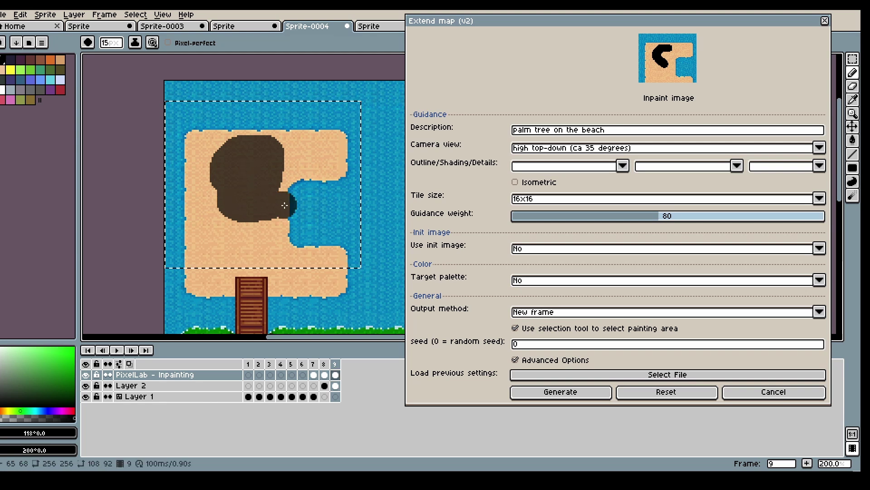
{"action": "left_click", "coordinate": [567, 394]}
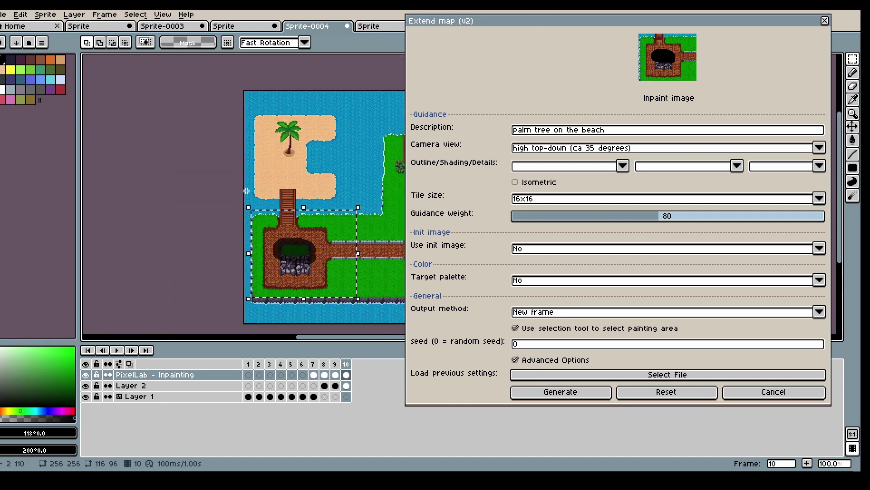
Set the description to "small mountain rock in the middle of the dirt road" and generate the masked clearing.
{"action": "left_click", "coordinate": [572, 130]}
{"action": "type", "text": "small mo"}
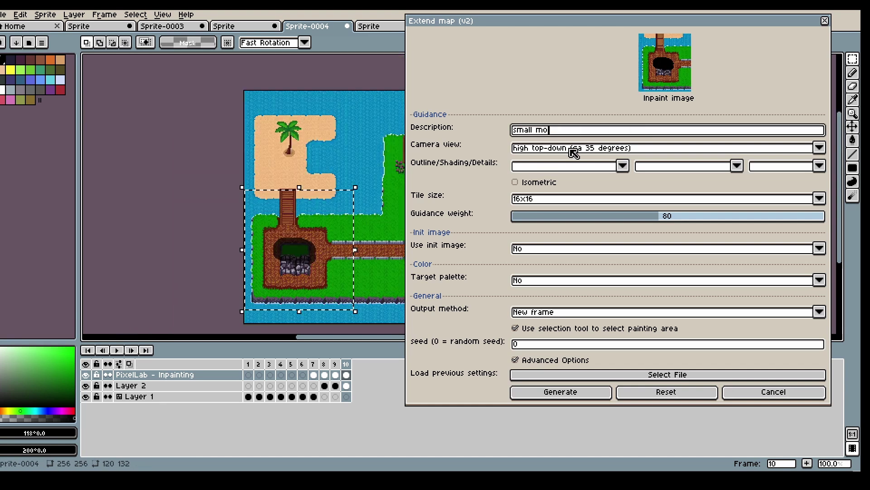
{"action": "type", "text": "untain rock in the middle of the dirt road"}
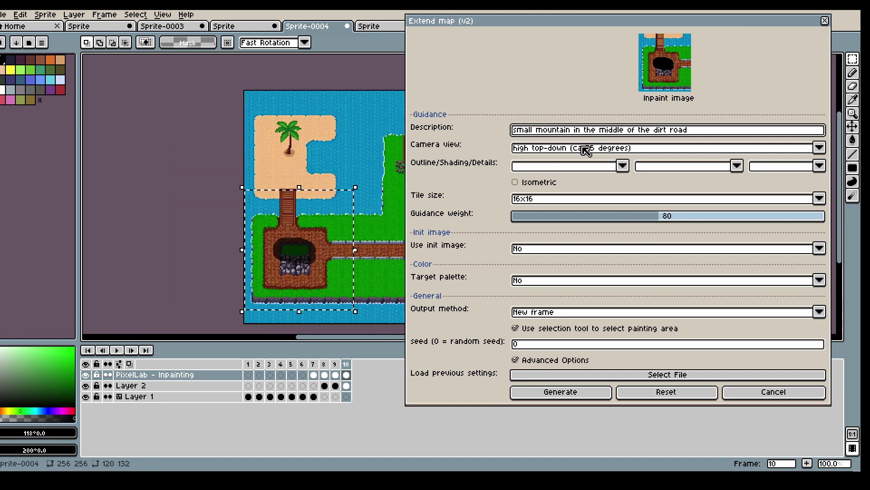
{"action": "left_click", "coordinate": [590, 130]}
{"action": "type", "text": "rock"}
{"action": "left_click", "coordinate": [582, 391]}
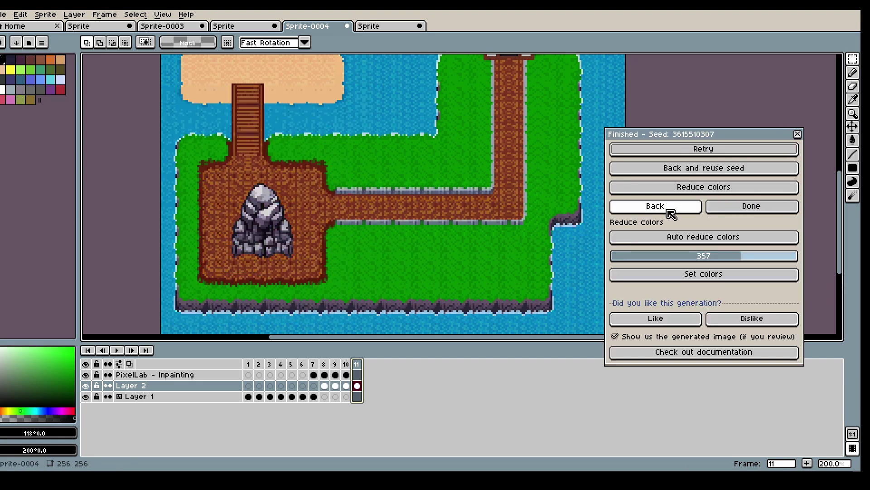
Return to the Extend map settings and mask the rock's base on the PixelLab - Inpainting layer in frame 11 with the 15 px brush.
{"action": "left_click", "coordinate": [639, 217]}
{"action": "left_click", "coordinate": [357, 374]}
{"action": "key", "text": "b"}
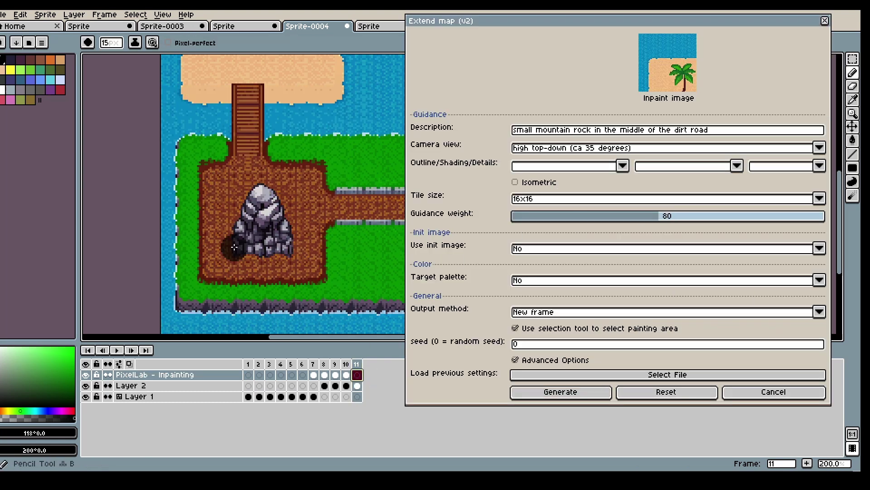
{"action": "mouse_move", "coordinate": [232, 245]}
{"action": "left_mouse_down"}
{"action": "mouse_move", "coordinate": [284, 258]}
{"action": "mouse_move", "coordinate": [294, 248]}
{"action": "left_mouse_up"}
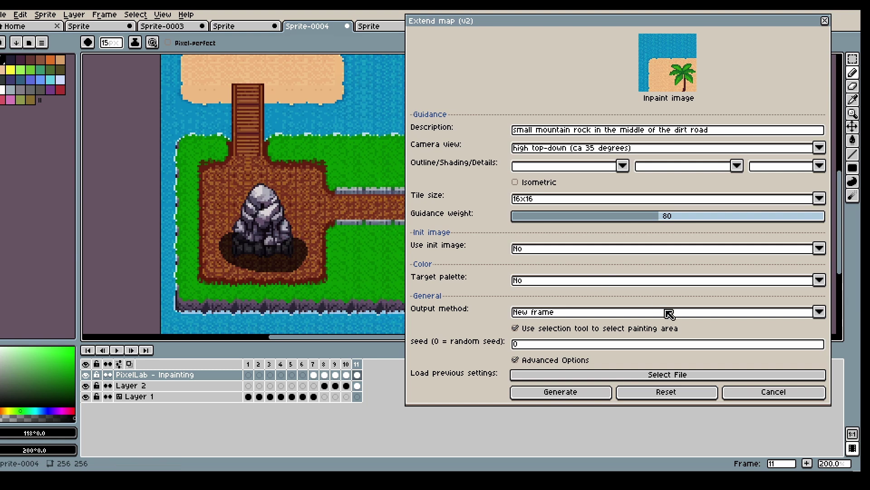
Select the area around the dirt clearing for inpainting, regenerate the masked rock base with the same description, and close the generation dialog.
{"action": "left_click", "coordinate": [853, 59]}
{"action": "left_click_drag", "start_coordinate": [161, 106], "coordinate": [371, 330]}
{"action": "left_click", "coordinate": [578, 392]}
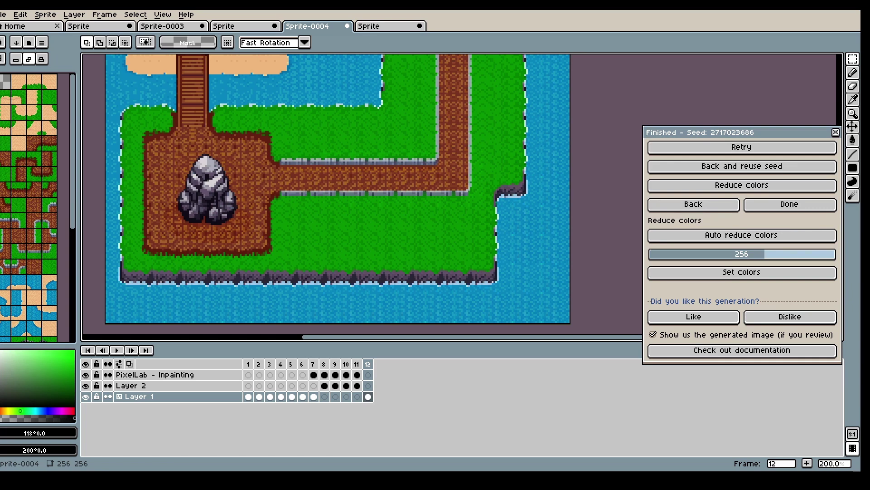
{"action": "left_click", "coordinate": [835, 132]}
{"action": "left_click_drag", "start_coordinate": [839, 129], "coordinate": [839, 193]}
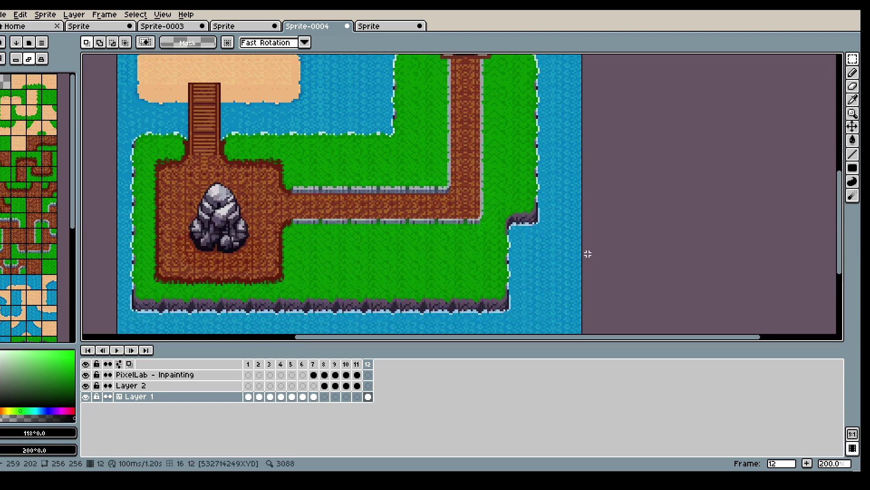